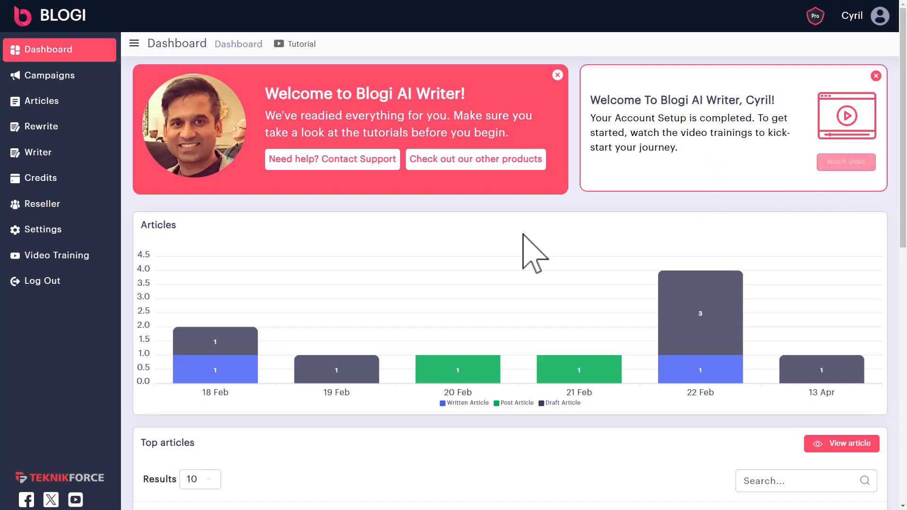
- Scroll the article list and open the posted Fizika physics article
{"action": "scroll", "coordinate": [314, 314], "scroll_direction": "down", "scroll_amount": 1}
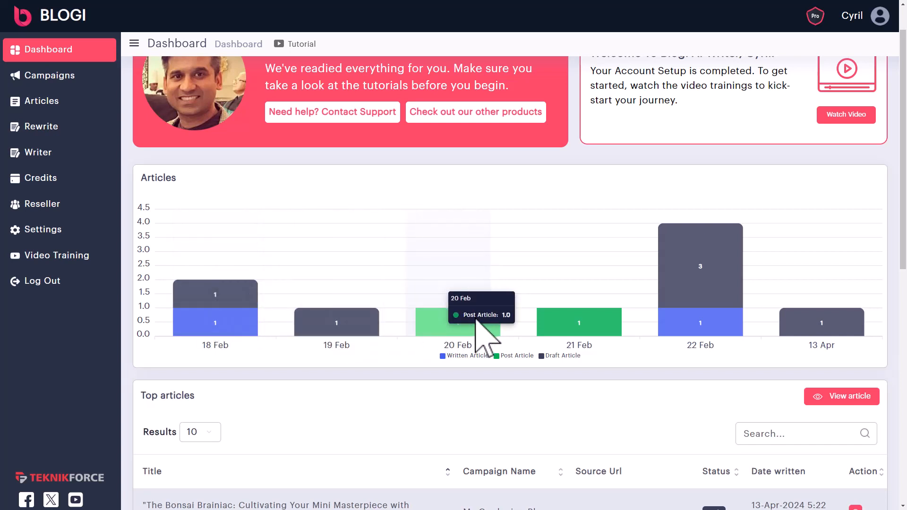
{"action": "scroll", "coordinate": [523, 344], "scroll_direction": "down", "scroll_amount": 1}
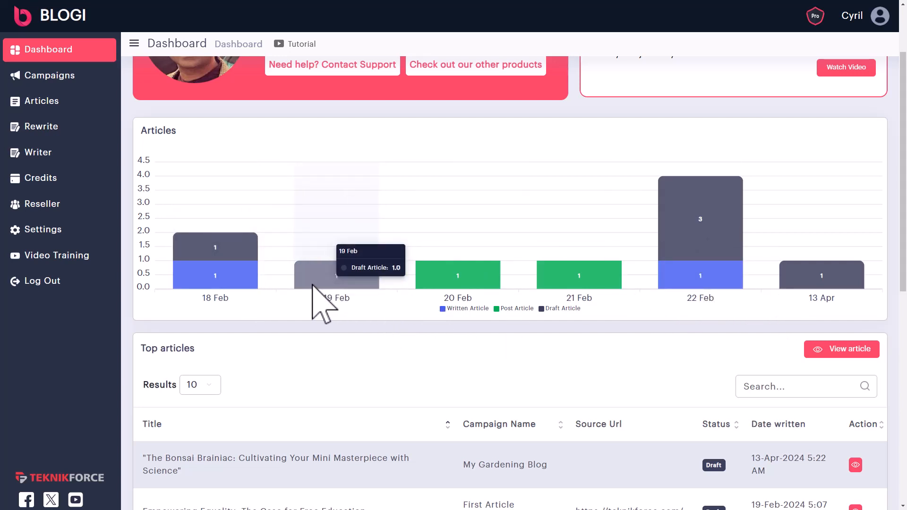
{"action": "scroll", "coordinate": [329, 278], "scroll_direction": "down", "scroll_amount": 5}
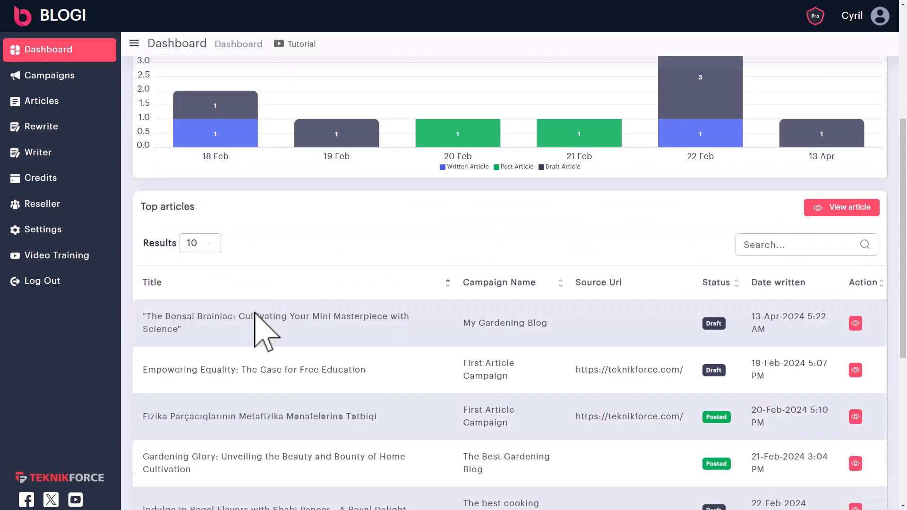
{"action": "scroll", "coordinate": [293, 289], "scroll_direction": "down", "scroll_amount": 2}
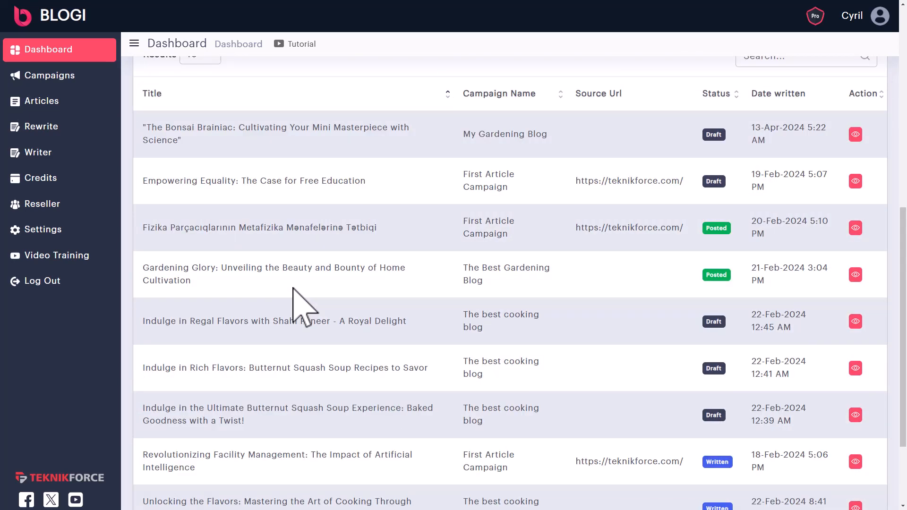
{"action": "scroll", "coordinate": [293, 289], "scroll_direction": "down", "scroll_amount": 2}
{"action": "scroll", "coordinate": [779, 361], "scroll_direction": "up", "scroll_amount": 6}
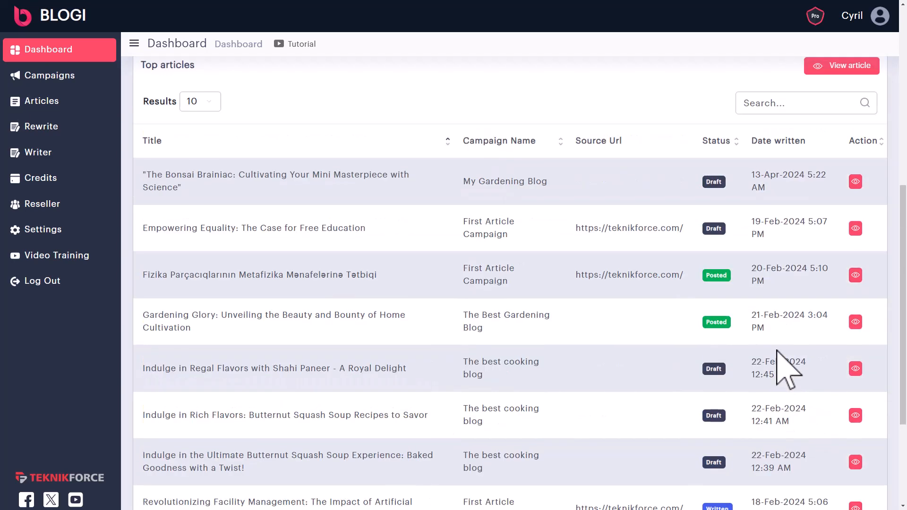
{"action": "left_click", "coordinate": [855, 416]}
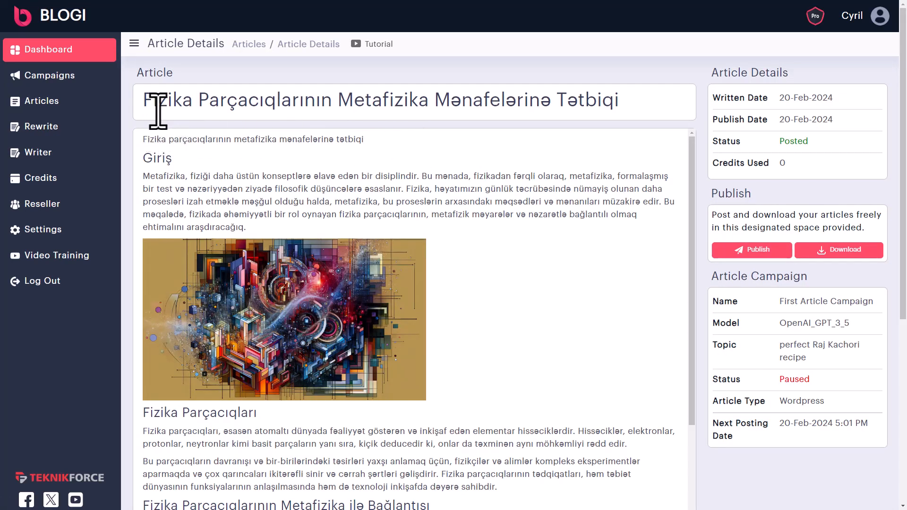
{"action": "left_click_drag", "start_coordinate": [158, 110], "coordinate": [405, 113]}
{"action": "left_click", "coordinate": [480, 277]}
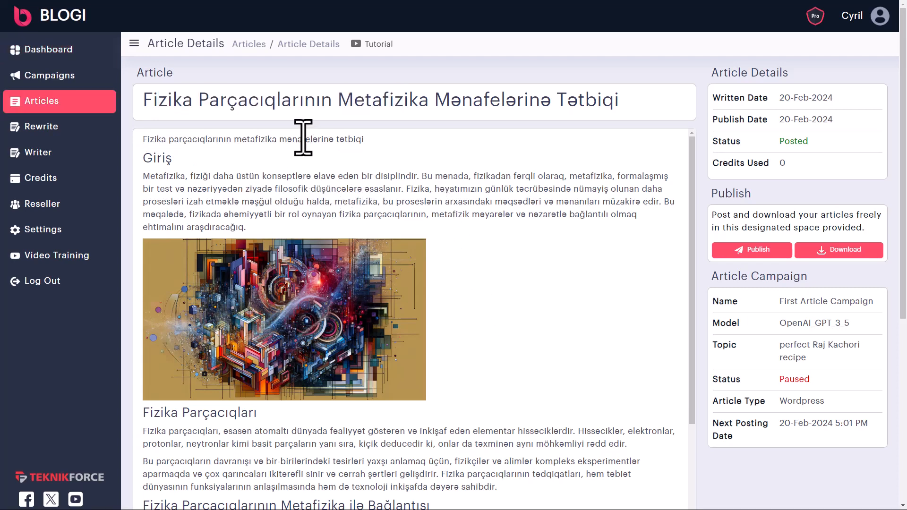
- Go back to the article list and open the Shahi Paneer recipe article
{"action": "scroll", "coordinate": [567, 359], "scroll_direction": "down", "scroll_amount": 1}
{"action": "right_click", "coordinate": [510, 254]}
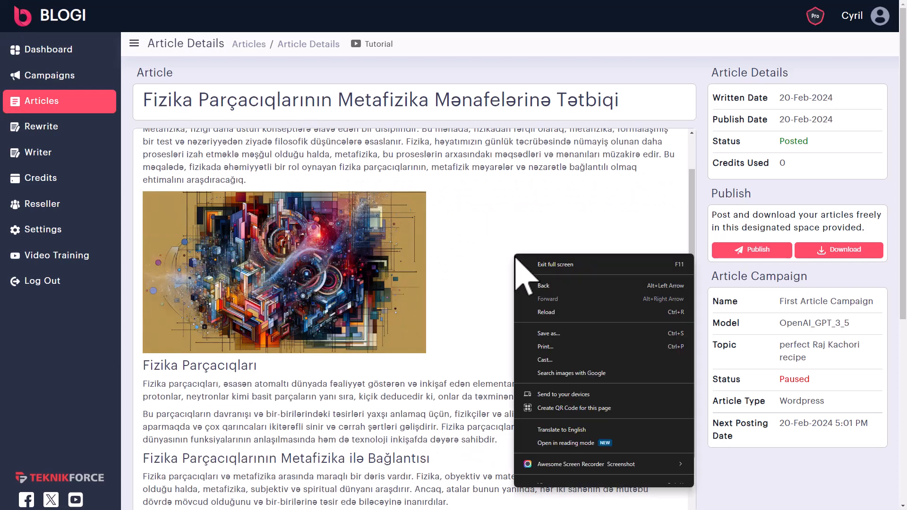
{"action": "left_click", "coordinate": [534, 282]}
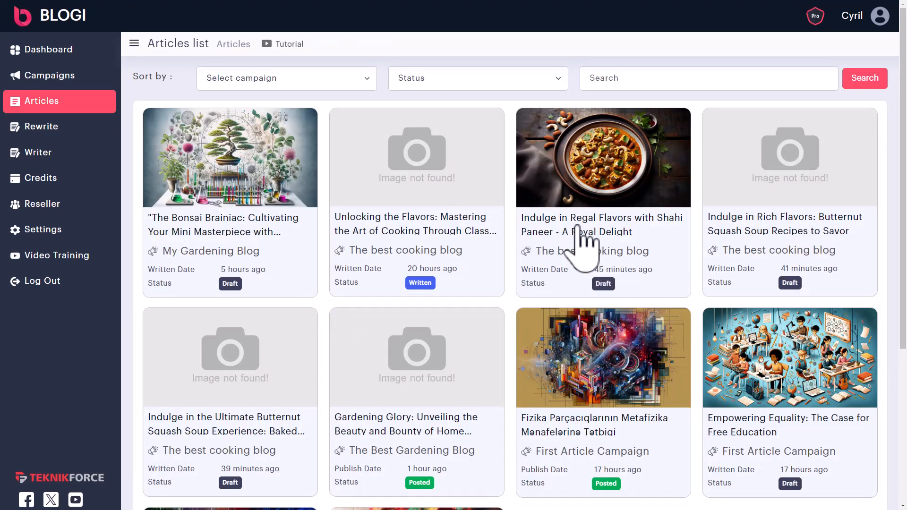
{"action": "left_click", "coordinate": [585, 253]}
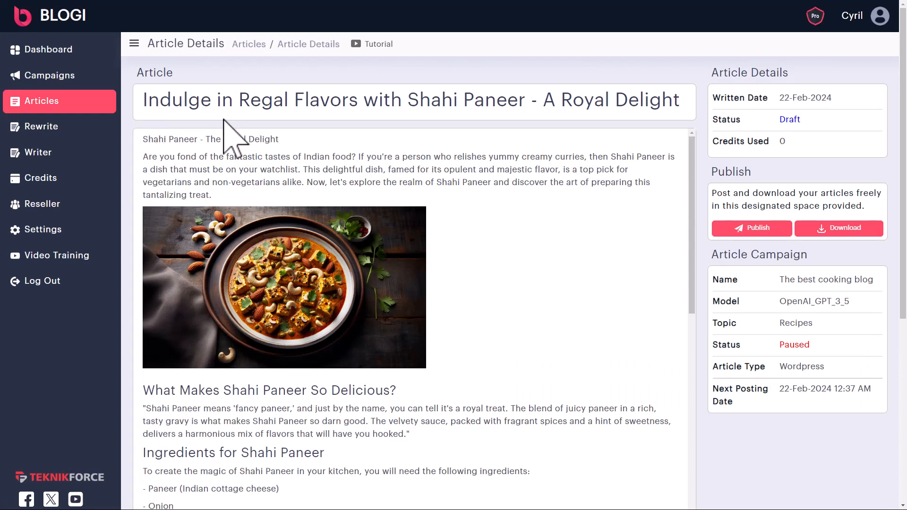
{"action": "left_click_drag", "start_coordinate": [201, 100], "coordinate": [419, 103]}
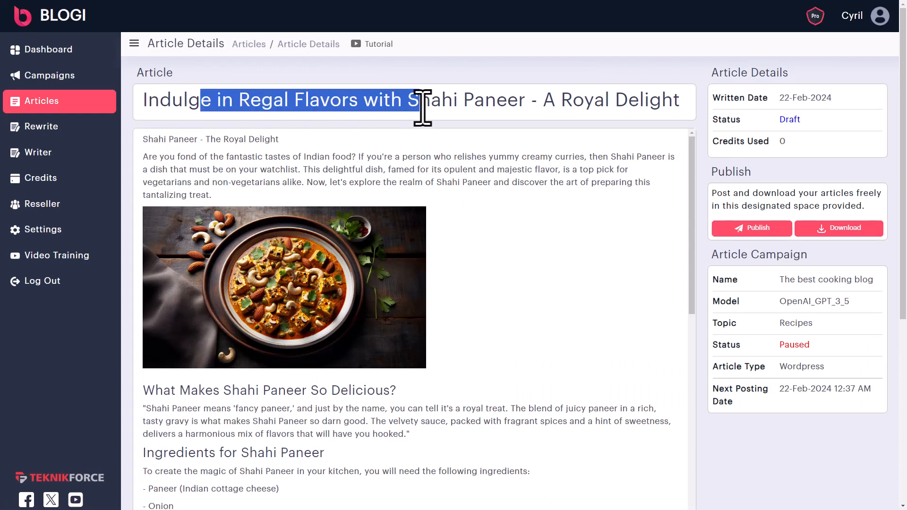
{"action": "left_click", "coordinate": [405, 230]}
{"action": "scroll", "coordinate": [247, 267], "scroll_direction": "down", "scroll_amount": 1}
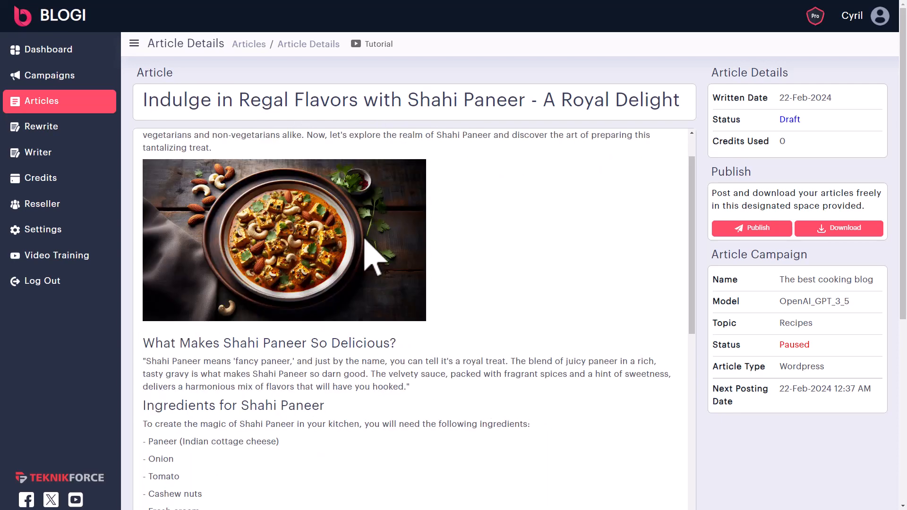
{"action": "scroll", "coordinate": [345, 201], "scroll_direction": "up", "scroll_amount": 1}
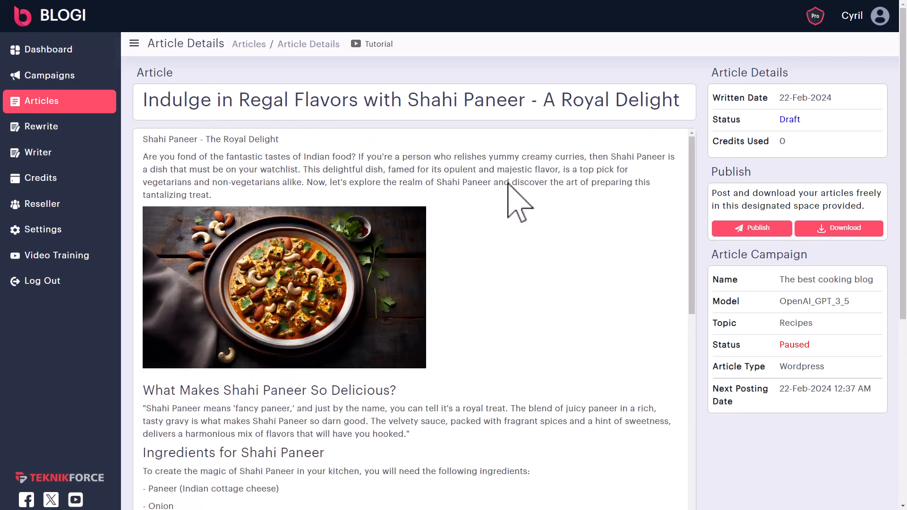
{"action": "scroll", "coordinate": [274, 279], "scroll_direction": "down", "scroll_amount": 1}
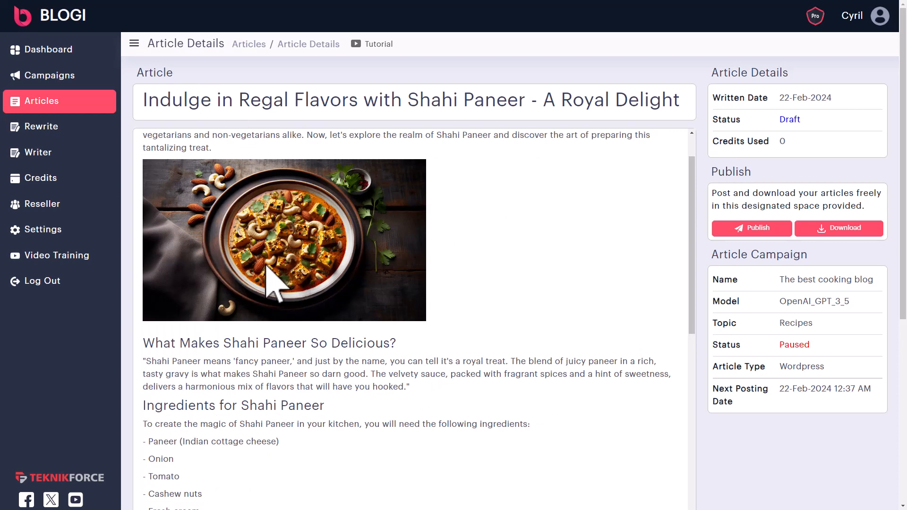
{"action": "scroll", "coordinate": [294, 314], "scroll_direction": "down", "scroll_amount": 2}
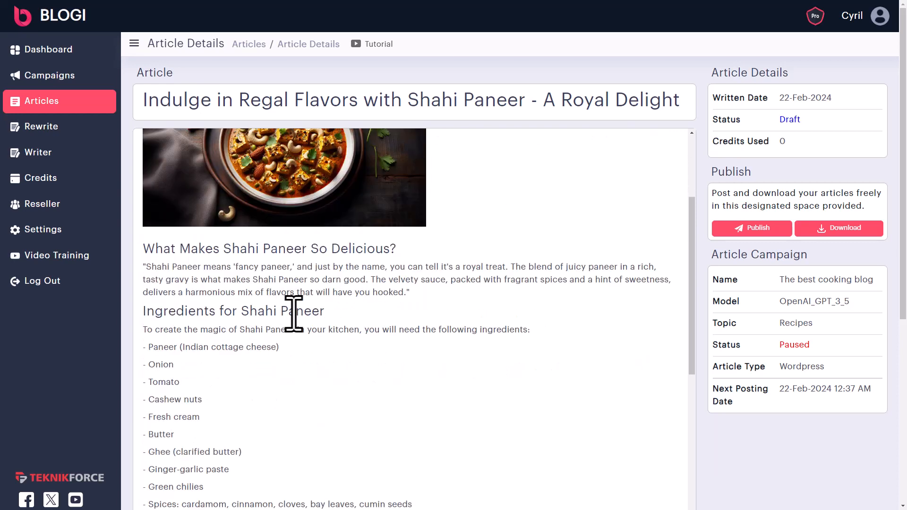
{"action": "scroll", "coordinate": [192, 257], "scroll_direction": "down", "scroll_amount": 2}
{"action": "scroll", "coordinate": [186, 241], "scroll_direction": "up", "scroll_amount": 1}
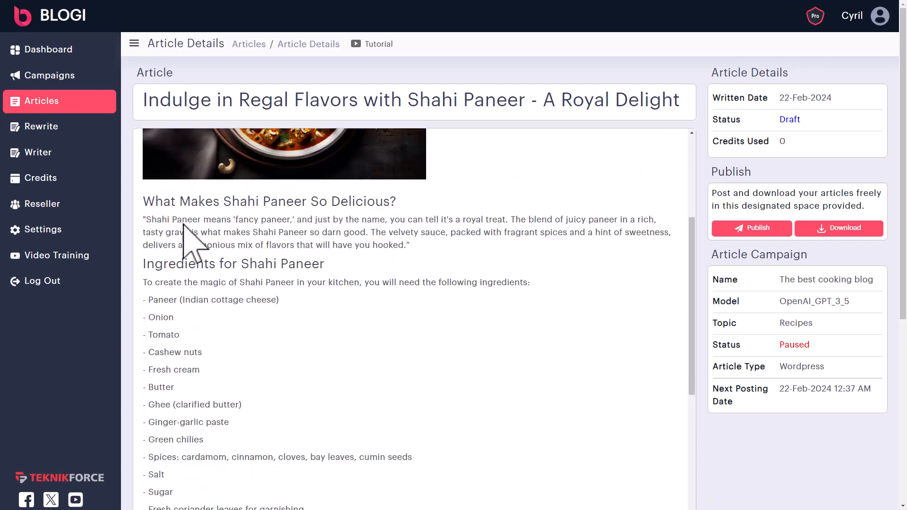
{"action": "scroll", "coordinate": [170, 302], "scroll_direction": "down", "scroll_amount": 2}
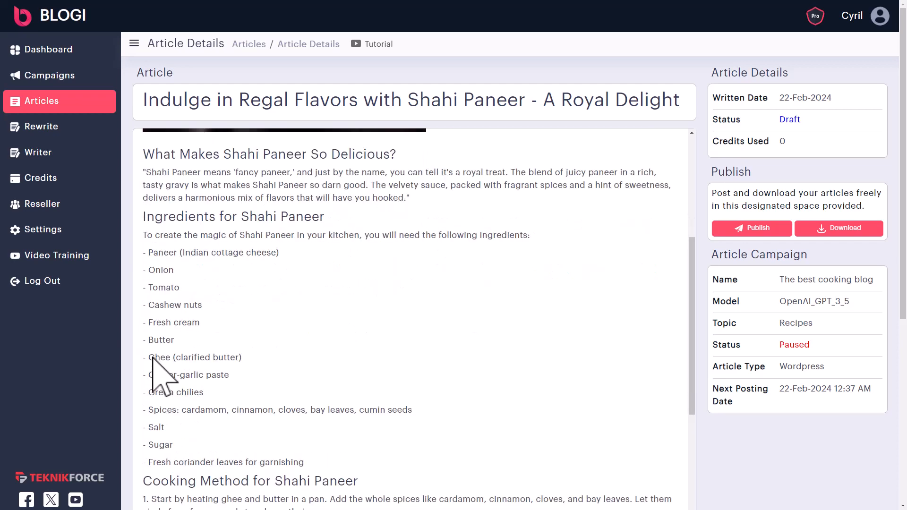
{"action": "left_click_drag", "start_coordinate": [169, 169], "coordinate": [279, 207]}
{"action": "left_click", "coordinate": [289, 242]}
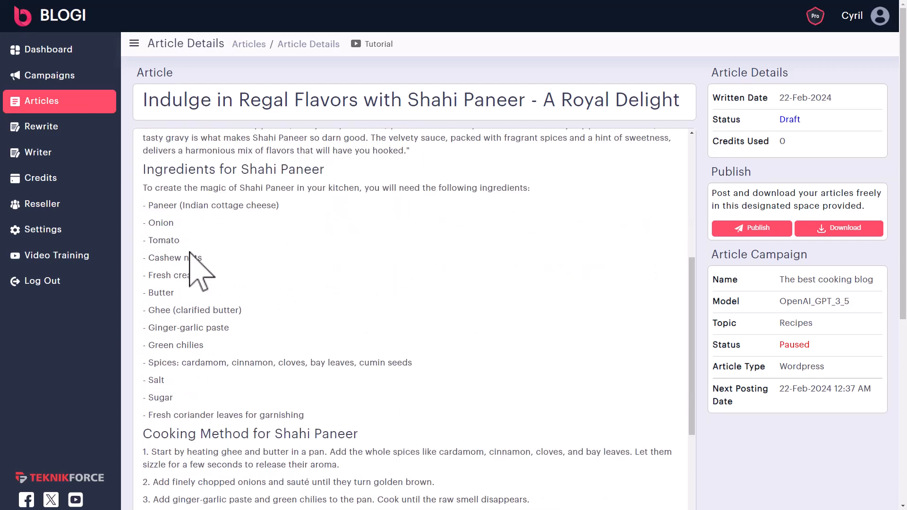
{"action": "scroll", "coordinate": [250, 338], "scroll_direction": "down", "scroll_amount": 5}
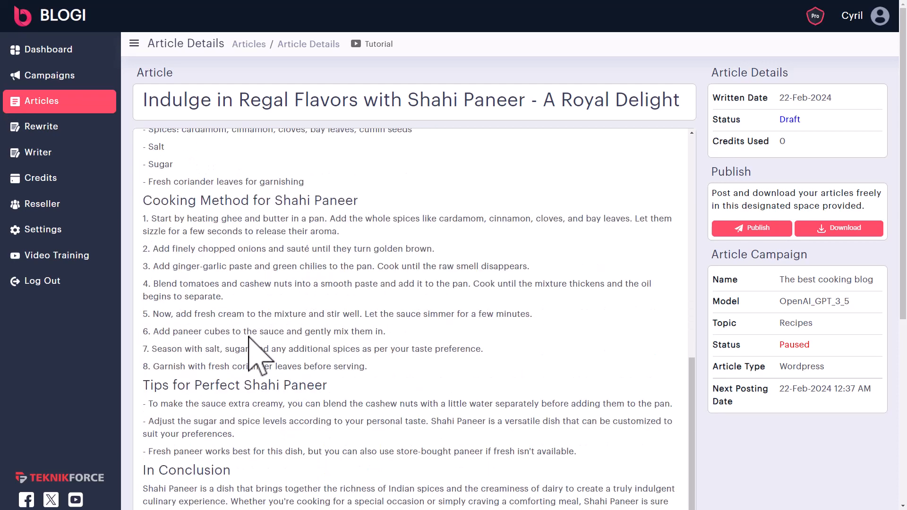
{"action": "scroll", "coordinate": [300, 355], "scroll_direction": "down", "scroll_amount": 3}
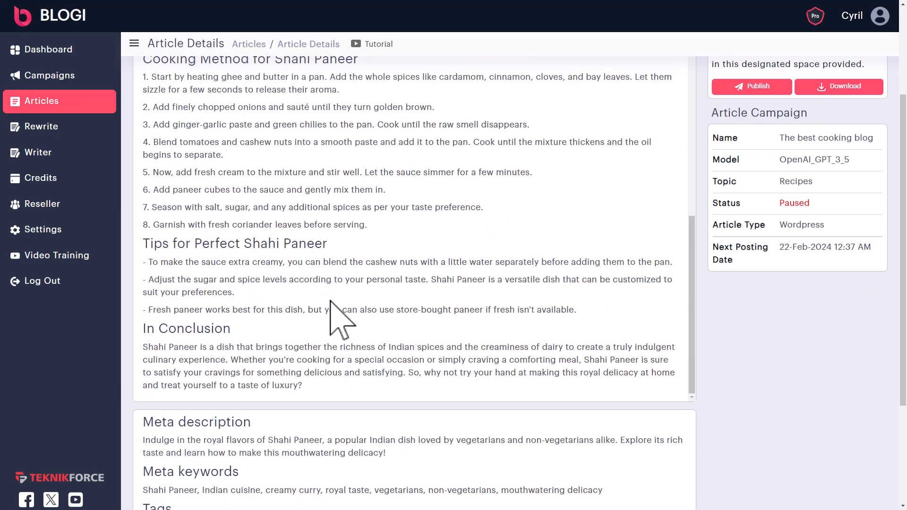
{"action": "scroll", "coordinate": [339, 321], "scroll_direction": "down", "scroll_amount": 3}
{"action": "scroll", "coordinate": [325, 303], "scroll_direction": "up", "scroll_amount": 8}
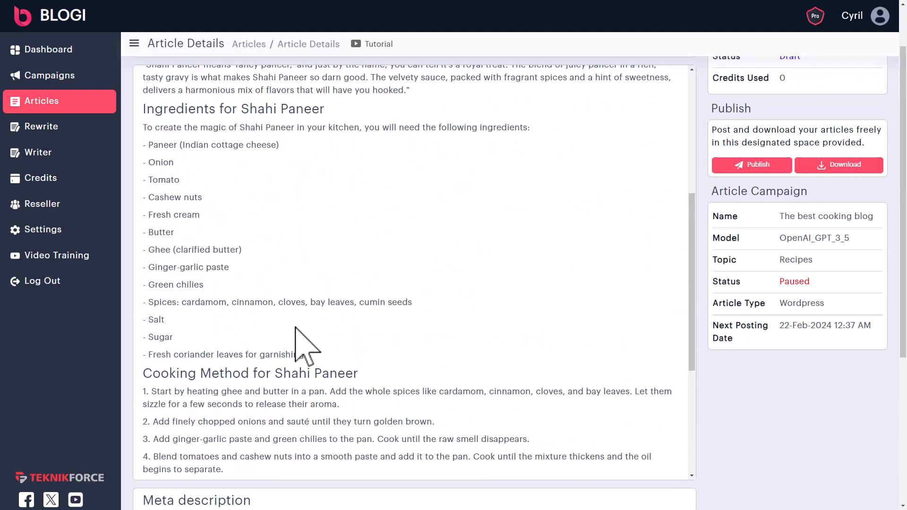
{"action": "scroll", "coordinate": [283, 260], "scroll_direction": "up", "scroll_amount": 7}
{"action": "scroll", "coordinate": [304, 161], "scroll_direction": "down", "scroll_amount": 8}
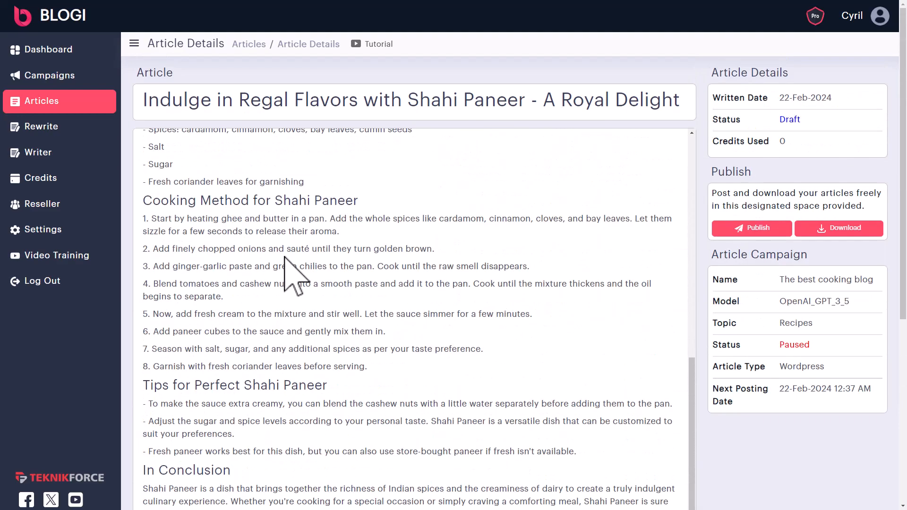
{"action": "scroll", "coordinate": [457, 367], "scroll_direction": "down", "scroll_amount": 4}
{"action": "scroll", "coordinate": [339, 361], "scroll_direction": "down", "scroll_amount": 2}
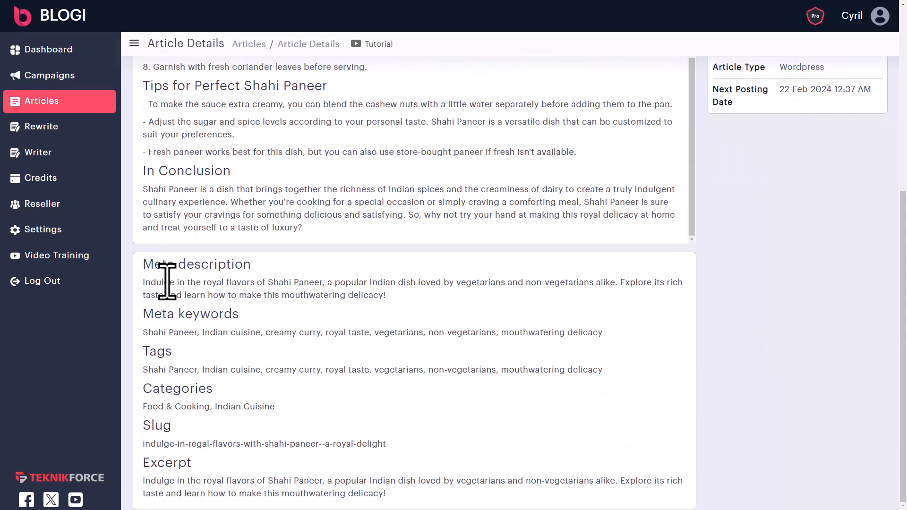
{"action": "left_click_drag", "start_coordinate": [169, 281], "coordinate": [380, 300]}
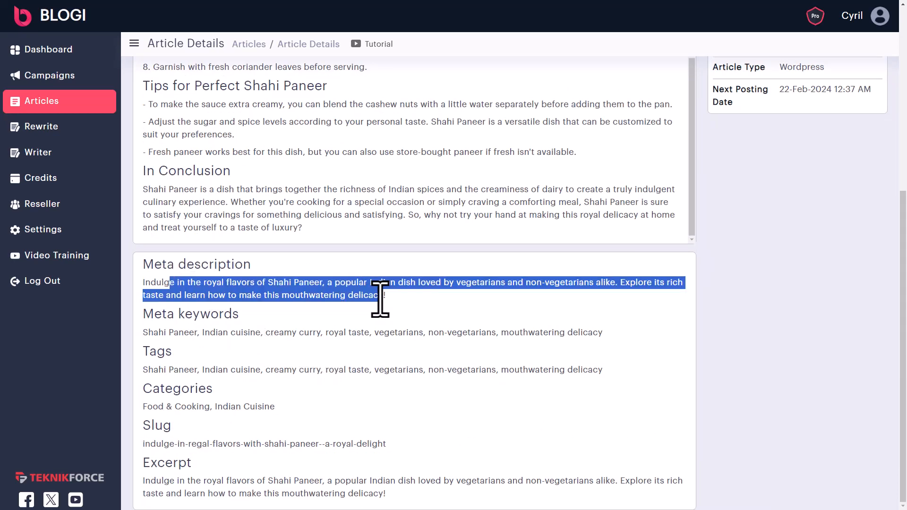
{"action": "left_click_drag", "start_coordinate": [158, 333], "coordinate": [588, 333]}
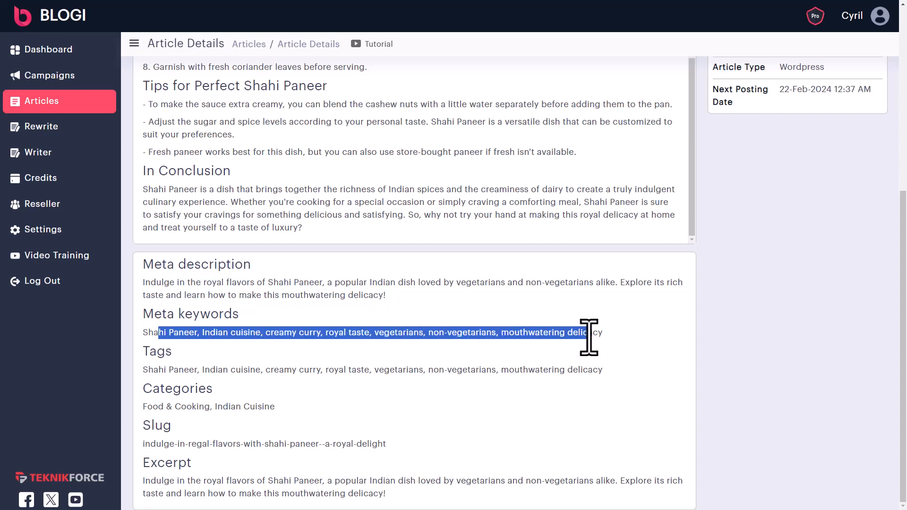
{"action": "left_click_drag", "start_coordinate": [210, 333], "coordinate": [471, 333]}
{"action": "left_click", "coordinate": [543, 348]}
{"action": "left_click_drag", "start_coordinate": [580, 333], "coordinate": [169, 344]}
{"action": "left_click_drag", "start_coordinate": [158, 374], "coordinate": [571, 375]}
{"action": "left_click", "coordinate": [571, 373]}
{"action": "left_click_drag", "start_coordinate": [164, 414], "coordinate": [247, 414]}
{"action": "left_click", "coordinate": [249, 407]}
{"action": "left_click_drag", "start_coordinate": [161, 445], "coordinate": [362, 447]}
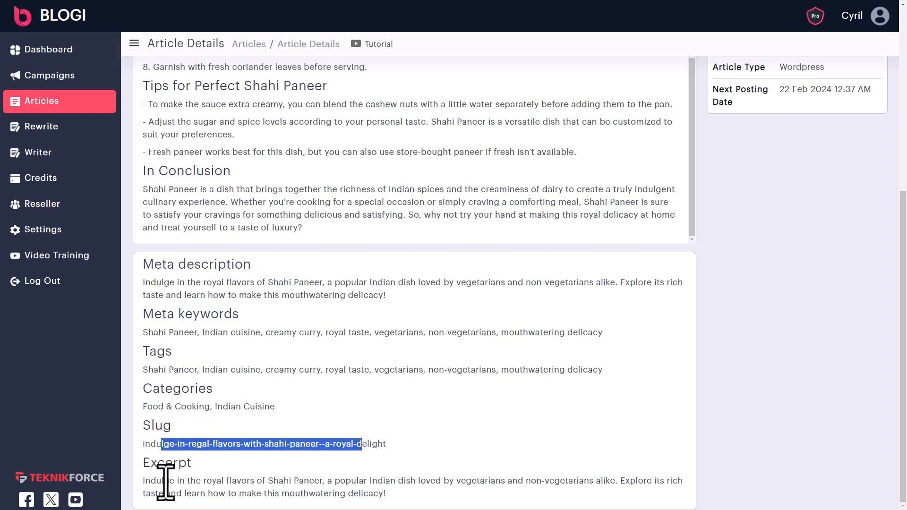
{"action": "left_click_drag", "start_coordinate": [166, 481], "coordinate": [415, 486]}
{"action": "left_click", "coordinate": [414, 488]}
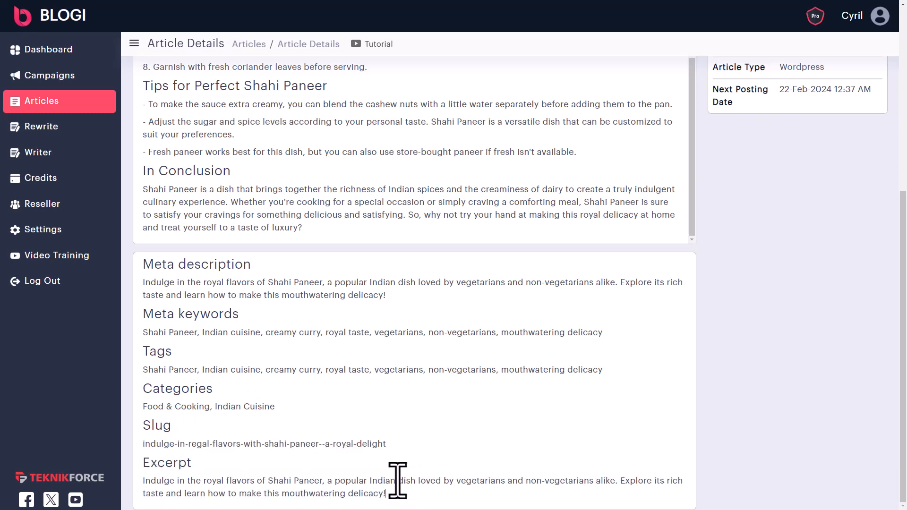
{"action": "scroll", "coordinate": [406, 395], "scroll_direction": "up", "scroll_amount": 6}
{"action": "scroll", "coordinate": [412, 393], "scroll_direction": "up", "scroll_amount": 10}
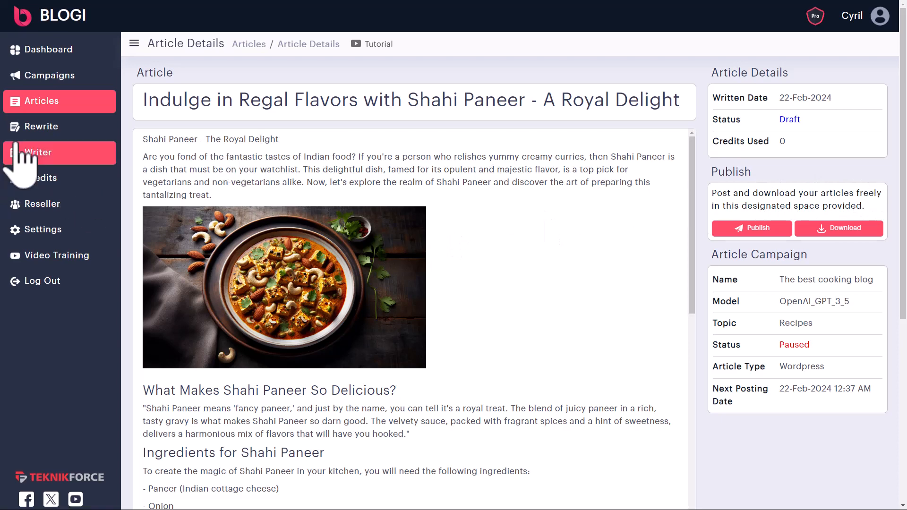
- Create a new campaign with the cooking-blog name and topic 'Recipes', then focus Blog Url
{"action": "left_click", "coordinate": [36, 78]}
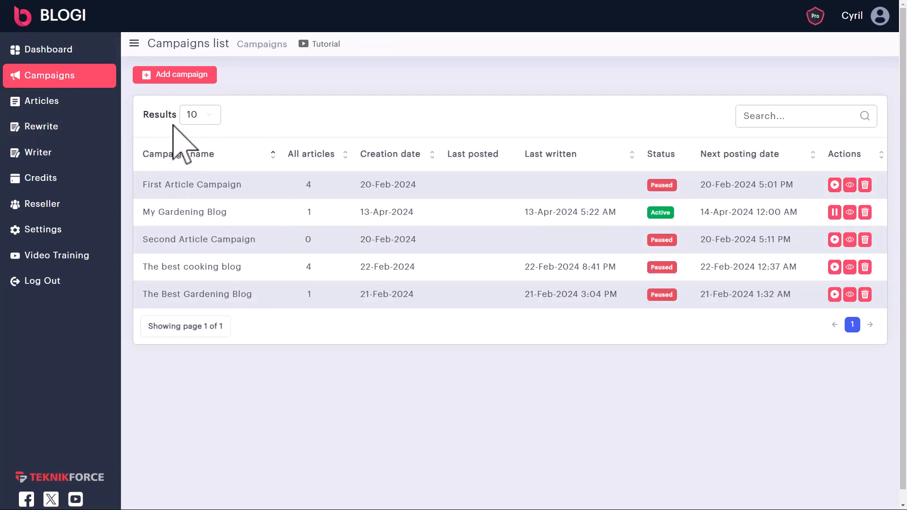
{"action": "left_click", "coordinate": [198, 76]}
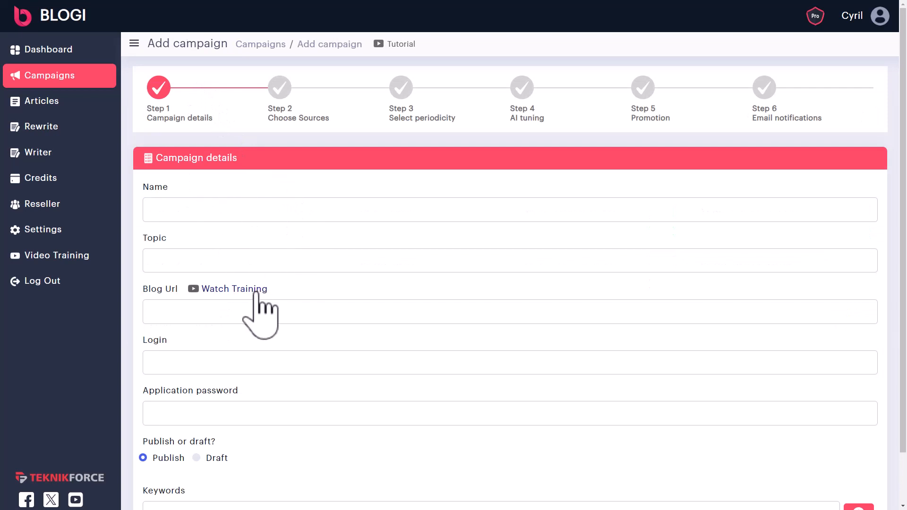
{"action": "scroll", "coordinate": [214, 239], "scroll_direction": "down", "scroll_amount": 1}
{"action": "left_click", "coordinate": [208, 163]}
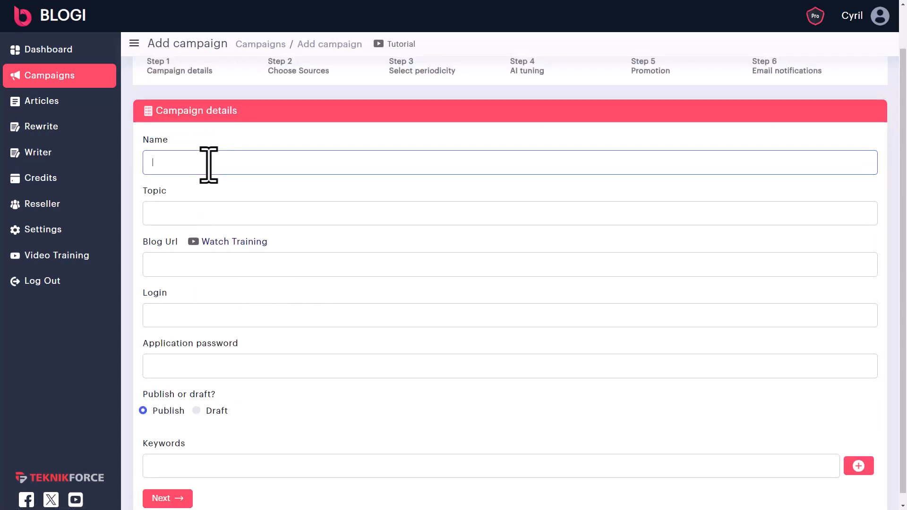
{"action": "type", "text": "Cyril's Cooking Blog"}
{"action": "left_click", "coordinate": [180, 205]}
{"action": "type", "text": "Recipes"}
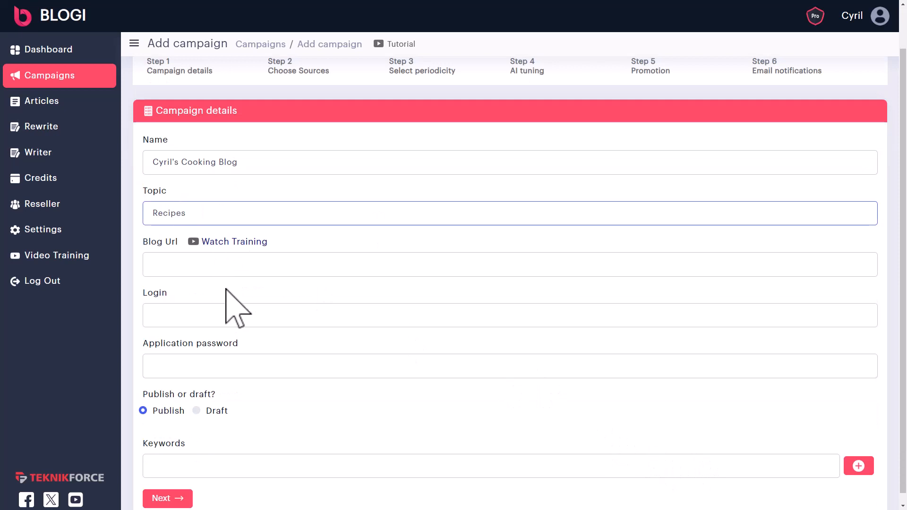
{"action": "left_click", "coordinate": [170, 265]}
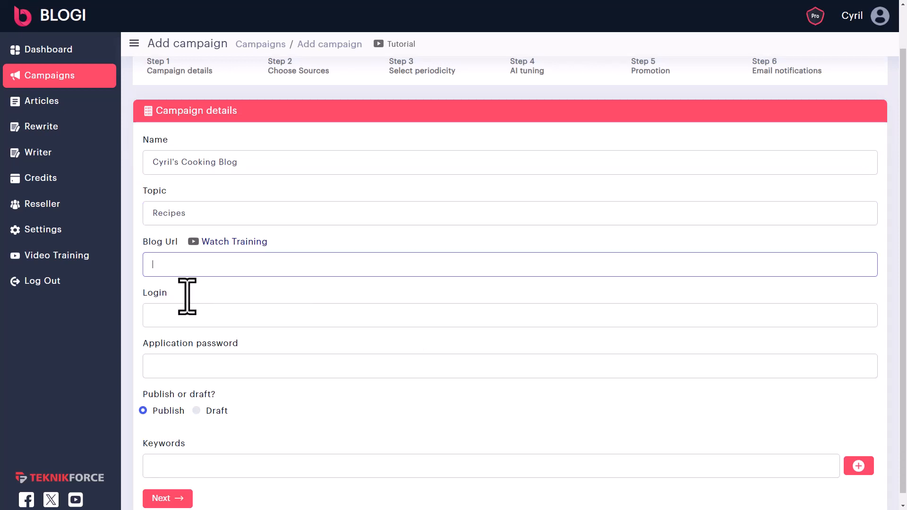
{"action": "left_click", "coordinate": [171, 308]}
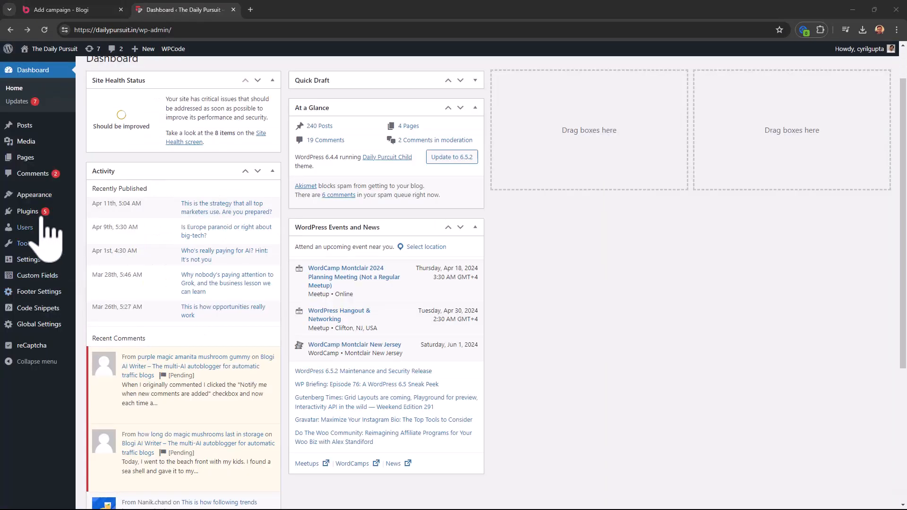
- Generate a new application password named 'blogi' on the admin user's WordPress profile
{"action": "mouse_move", "coordinate": [29, 228]}
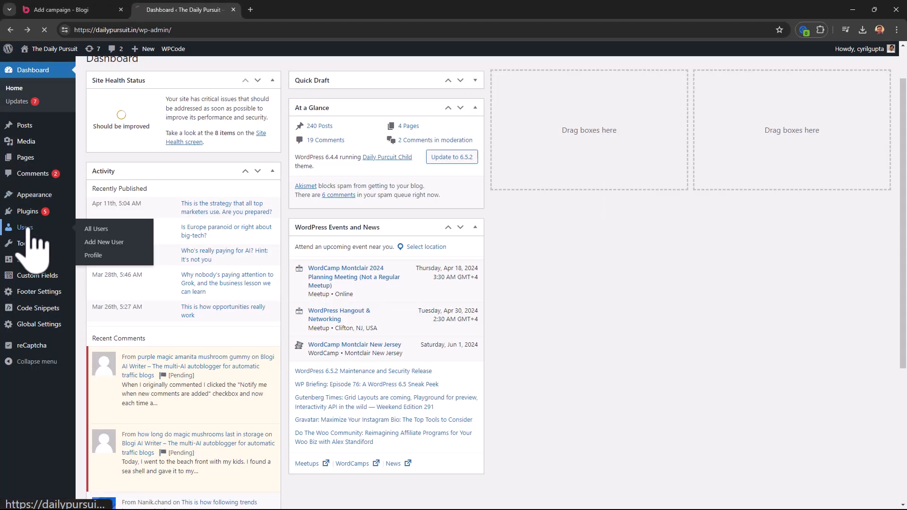
{"action": "left_click", "coordinate": [140, 177]}
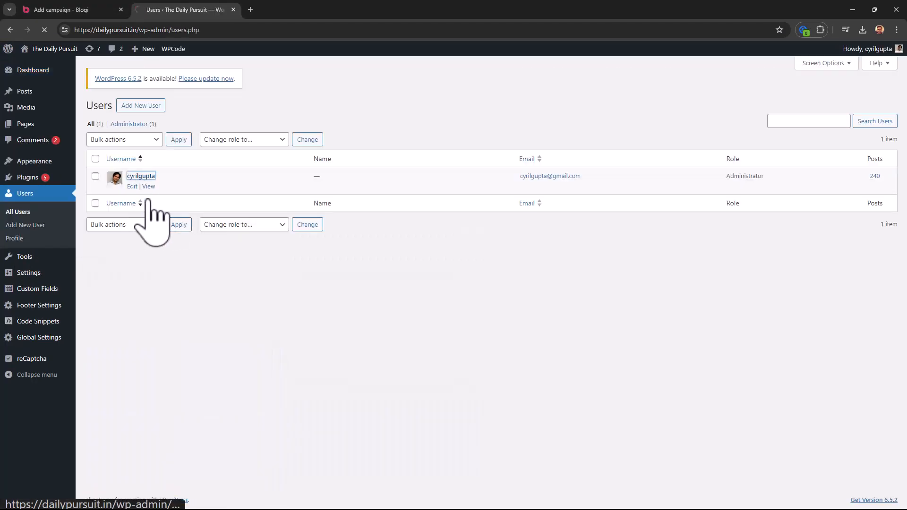
{"action": "scroll", "coordinate": [201, 312], "scroll_direction": "down", "scroll_amount": 6}
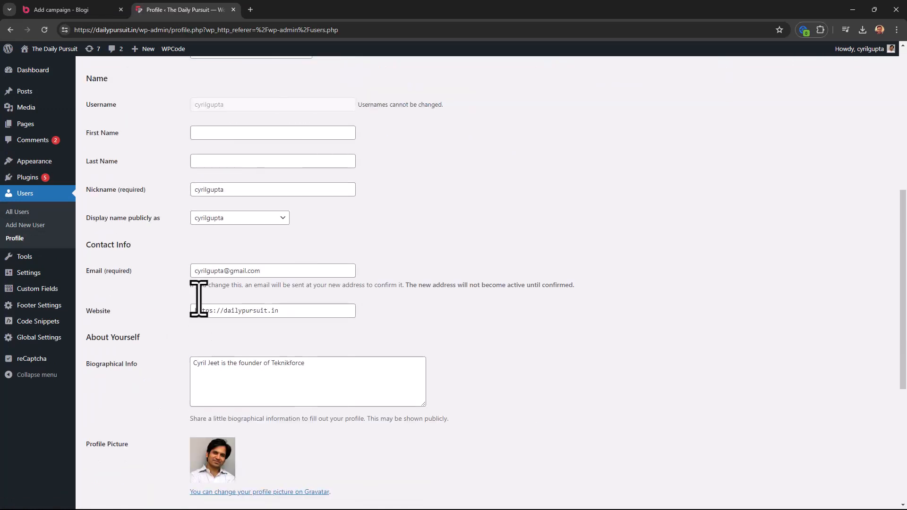
{"action": "scroll", "coordinate": [199, 298], "scroll_direction": "down", "scroll_amount": 5}
{"action": "left_click", "coordinate": [109, 392]}
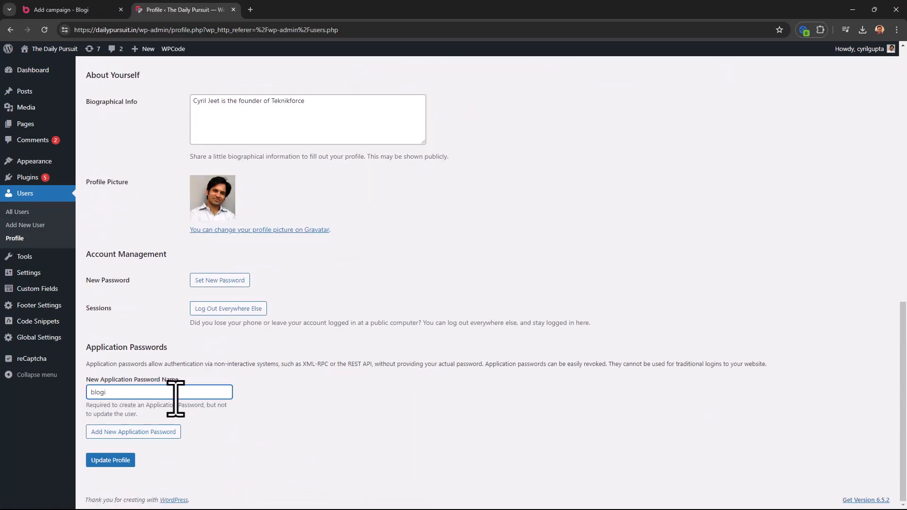
{"action": "left_click_drag", "start_coordinate": [176, 397], "coordinate": [31, 392]}
{"action": "left_click", "coordinate": [252, 409]}
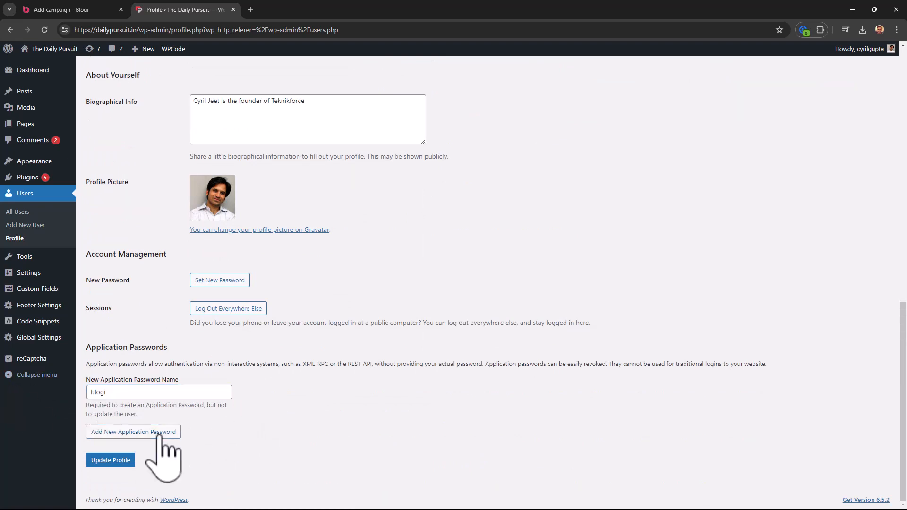
- Copy the generated application password into the Blogi campaign's password field
{"action": "scroll", "coordinate": [163, 438], "scroll_direction": "down", "scroll_amount": 4}
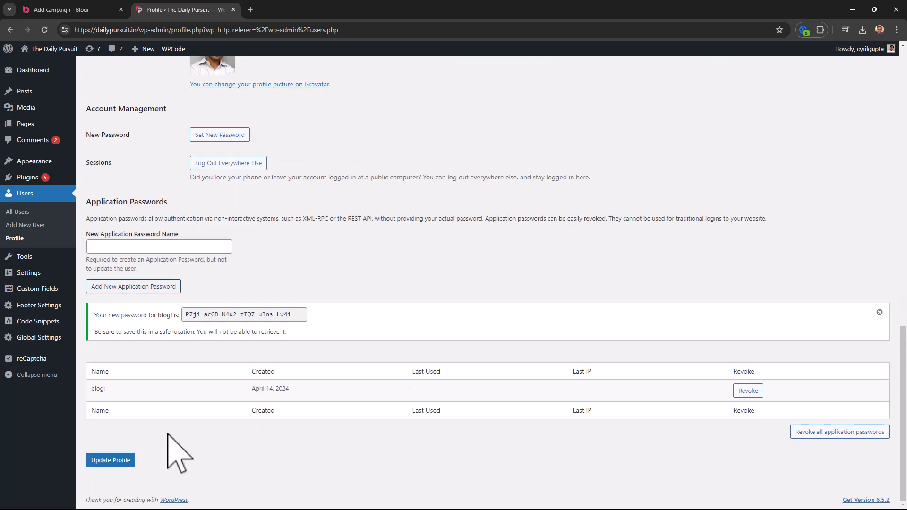
{"action": "left_click", "coordinate": [183, 317]}
{"action": "left_click_drag", "start_coordinate": [183, 316], "coordinate": [306, 316]}
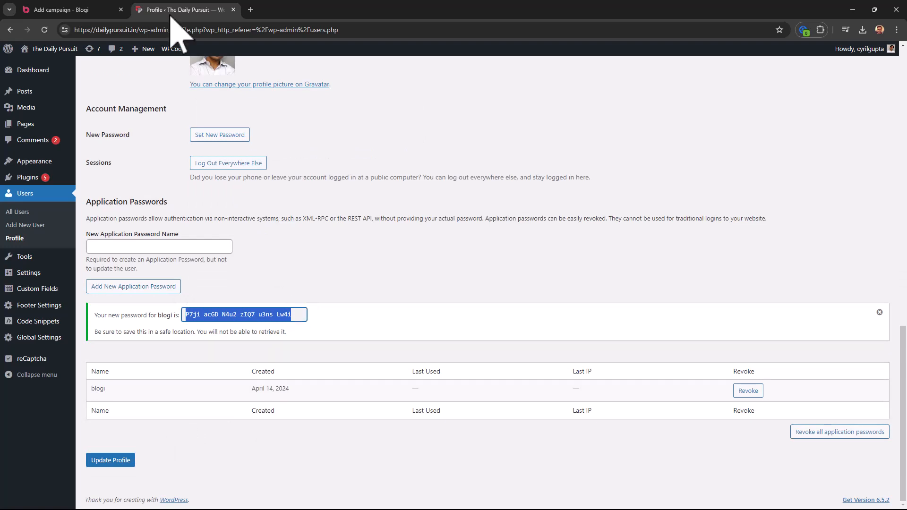
{"action": "left_click", "coordinate": [102, 9]}
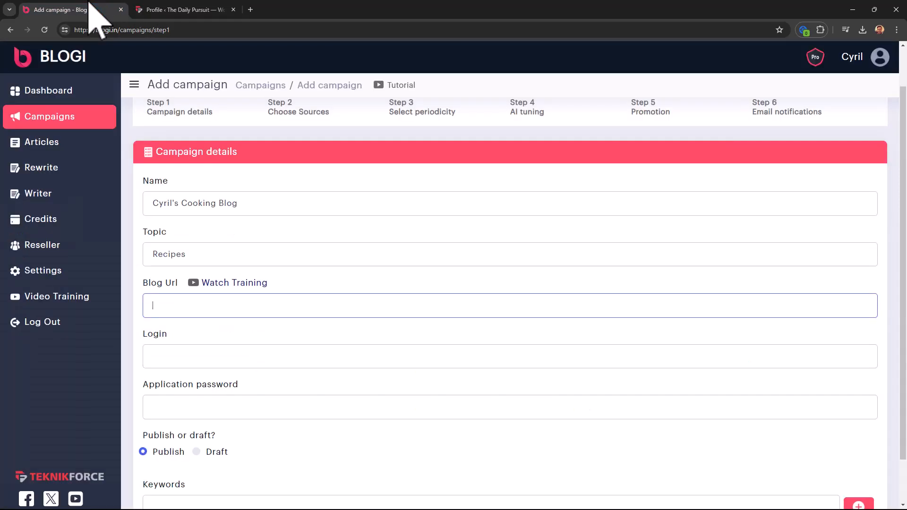
{"action": "left_click", "coordinate": [200, 412]}
{"action": "key", "text": "ctrl+Tab"}
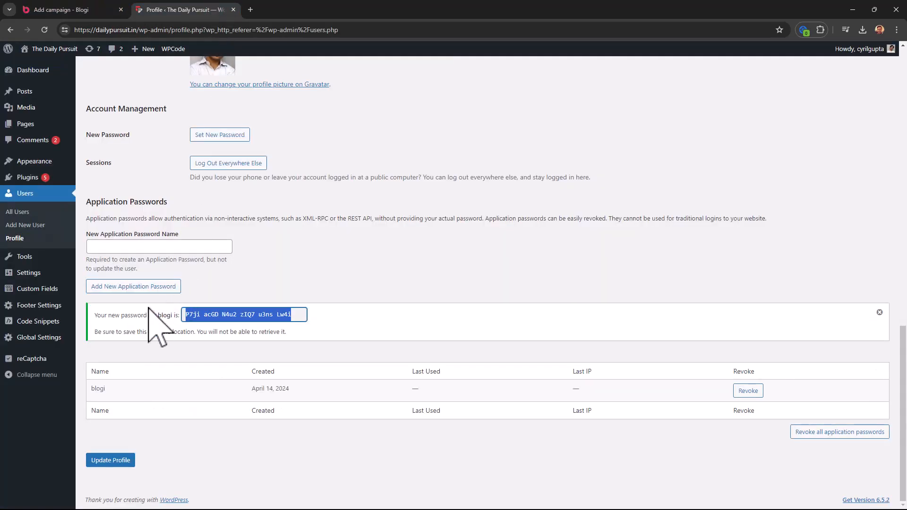
{"action": "scroll", "coordinate": [273, 324], "scroll_direction": "up", "scroll_amount": 15}
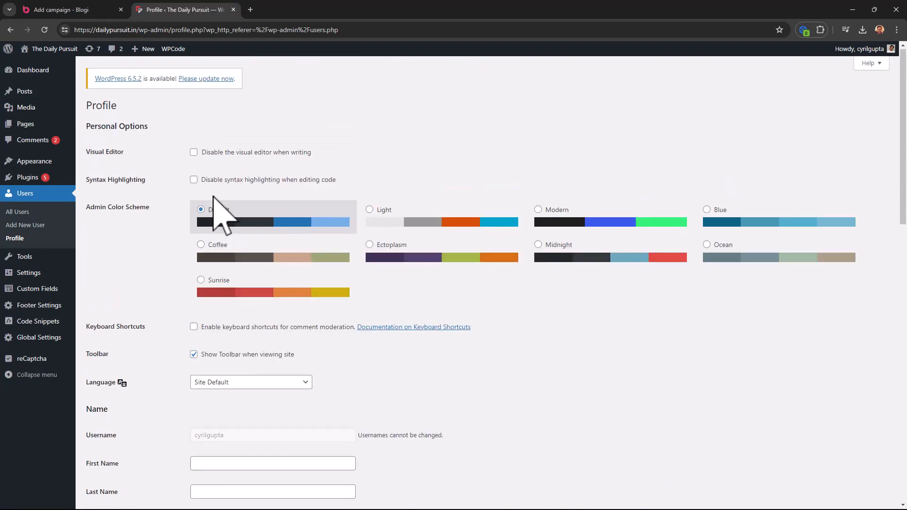
{"action": "scroll", "coordinate": [203, 232], "scroll_direction": "down", "scroll_amount": 5}
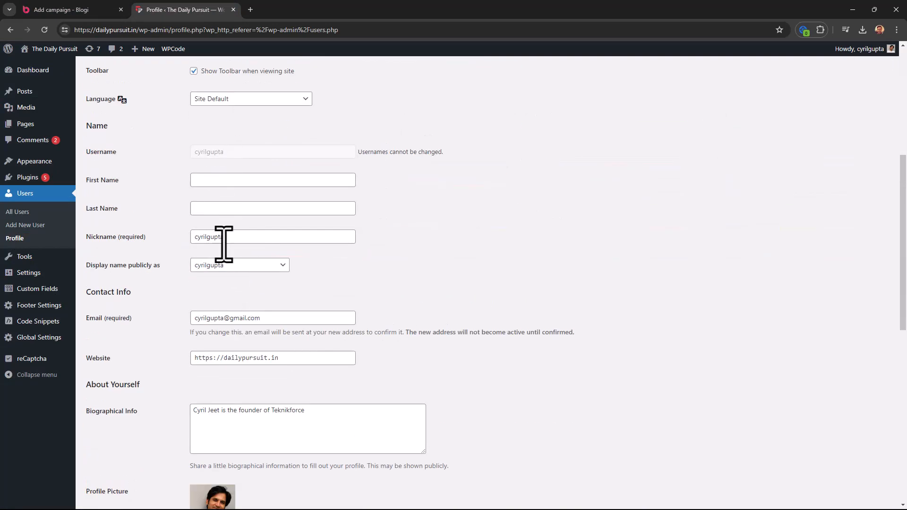
{"action": "left_click", "coordinate": [108, 10]}
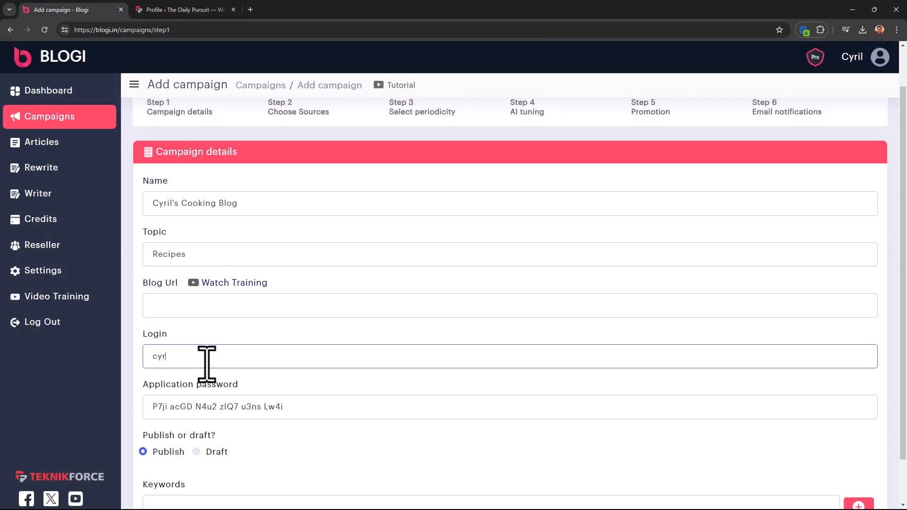
{"action": "left_click", "coordinate": [184, 10]}
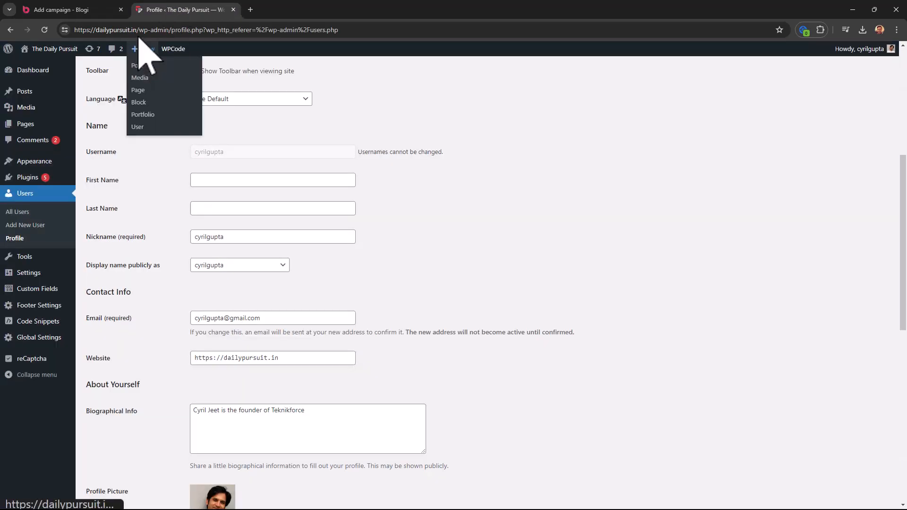
{"action": "left_click_drag", "start_coordinate": [136, 30], "coordinate": [59, 30]}
{"action": "left_click", "coordinate": [86, 6]}
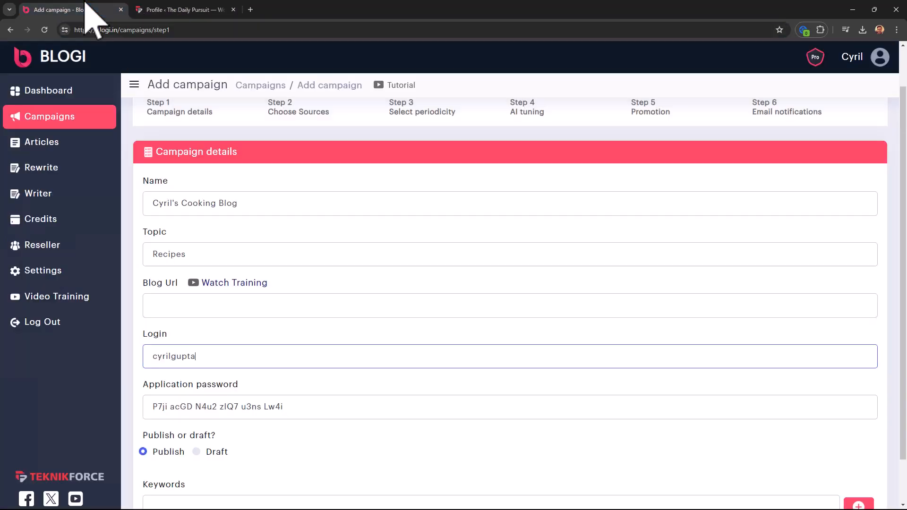
{"action": "left_click", "coordinate": [161, 307]}
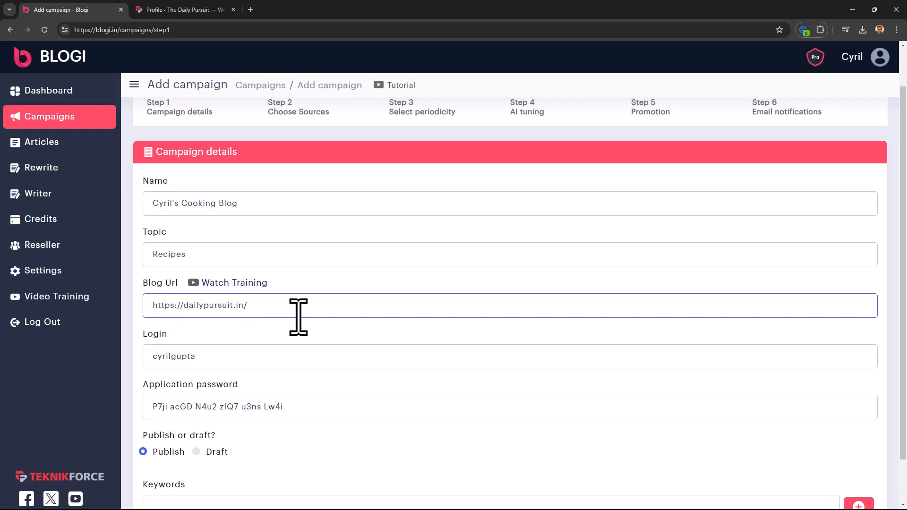
{"action": "scroll", "coordinate": [180, 312], "scroll_direction": "down", "scroll_amount": 1}
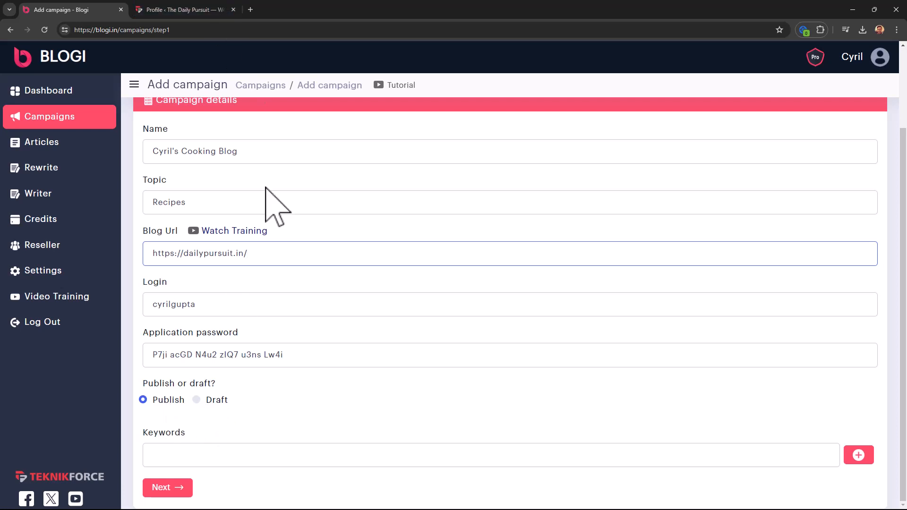
- Add three recipe keywords as tags and advance to the Choose Sources step
{"action": "left_click", "coordinate": [208, 456]}
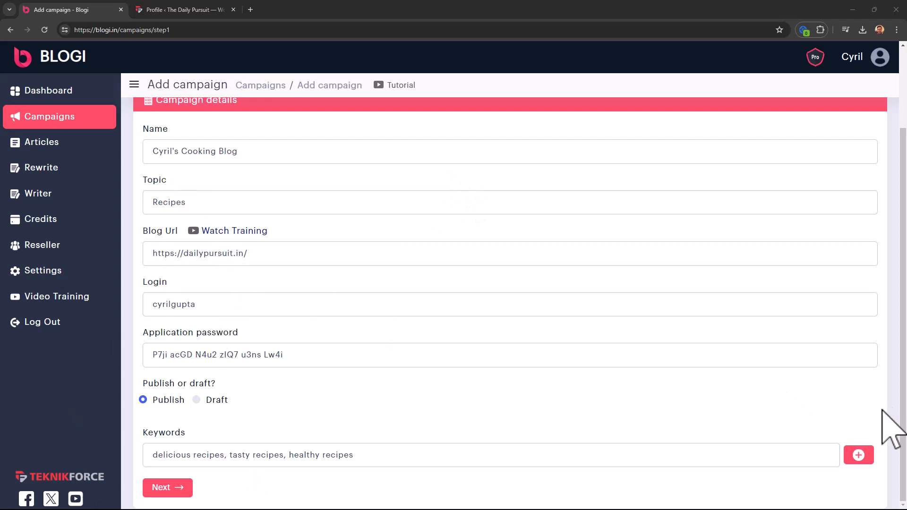
{"action": "left_click", "coordinate": [859, 455]}
{"action": "scroll", "coordinate": [212, 435], "scroll_direction": "down", "scroll_amount": 1}
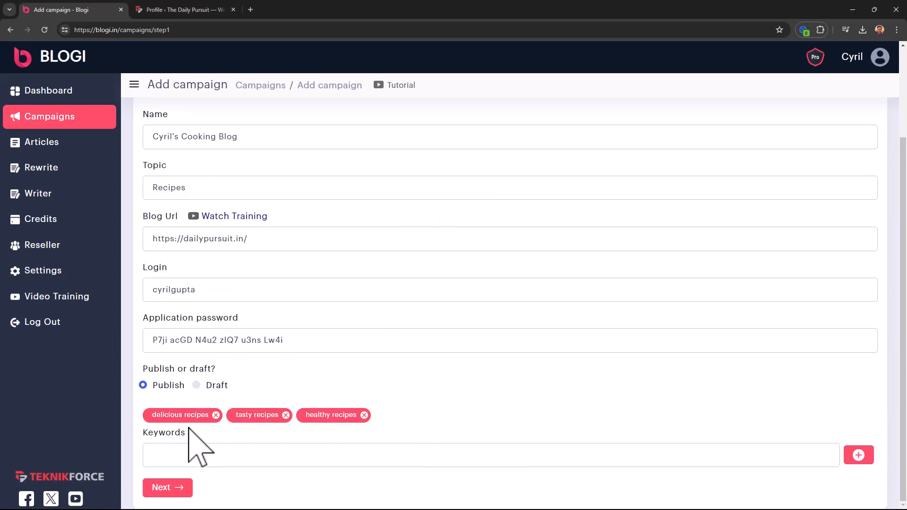
{"action": "left_click", "coordinate": [288, 461]}
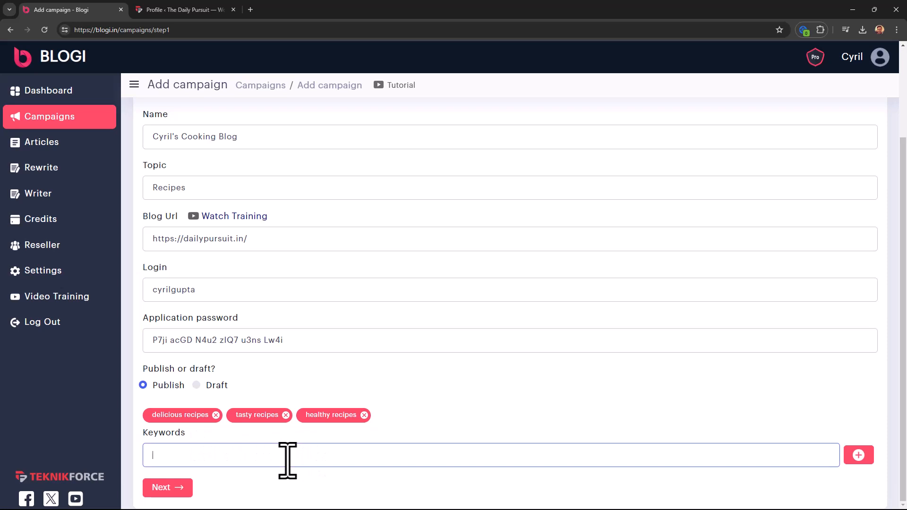
{"action": "left_click", "coordinate": [179, 483]}
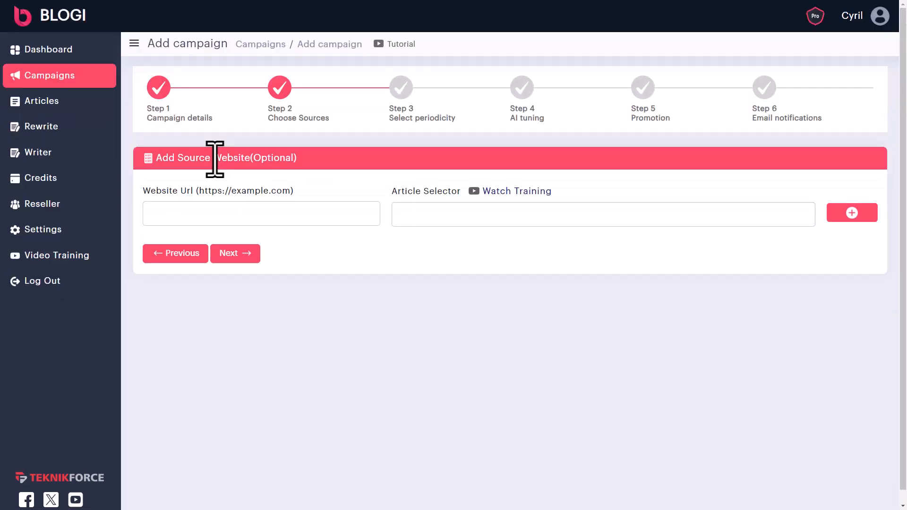
{"action": "mouse_move", "coordinate": [214, 161]}
{"action": "left_mouse_down"}
{"action": "mouse_move", "coordinate": [325, 161]}
{"action": "mouse_move", "coordinate": [212, 162]}
{"action": "left_mouse_up"}
- Switch to the Amazing Instant Pot Lentil Tacos recipe page tab
{"action": "left_click", "coordinate": [327, 160]}
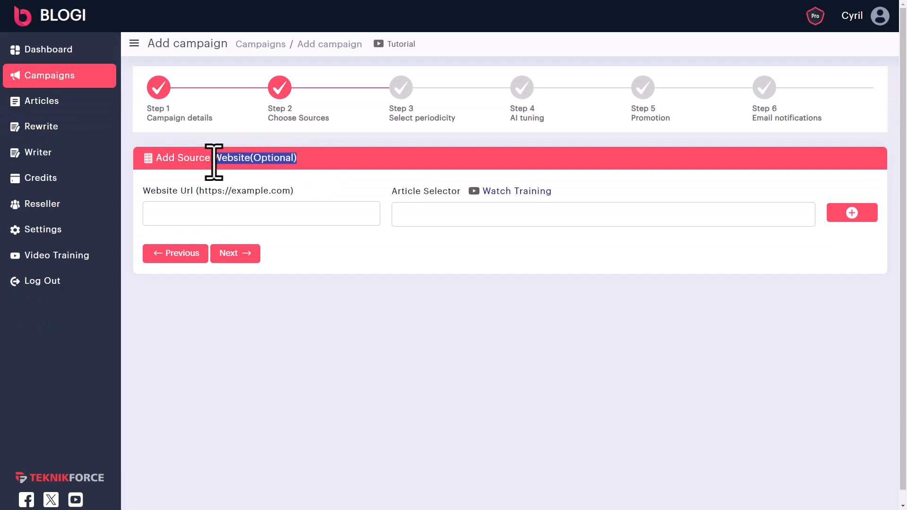
{"action": "left_click", "coordinate": [212, 162]}
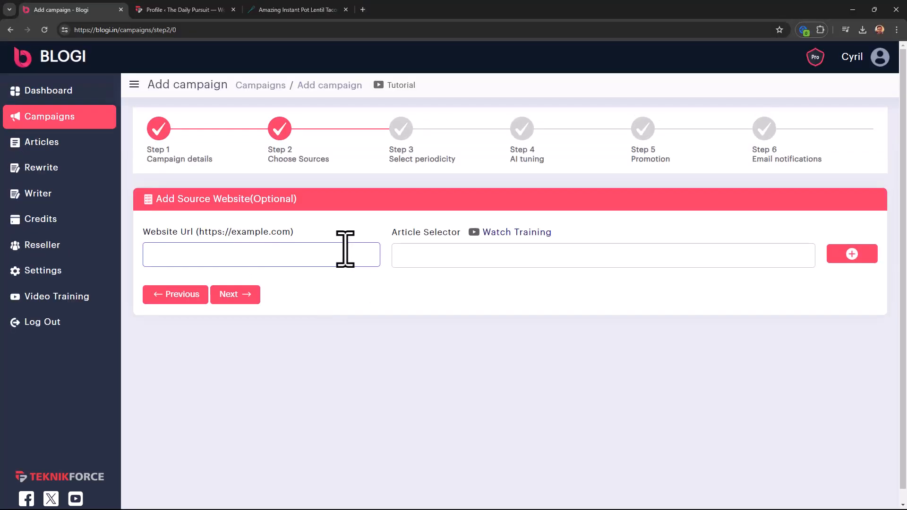
{"action": "left_click", "coordinate": [325, 9]}
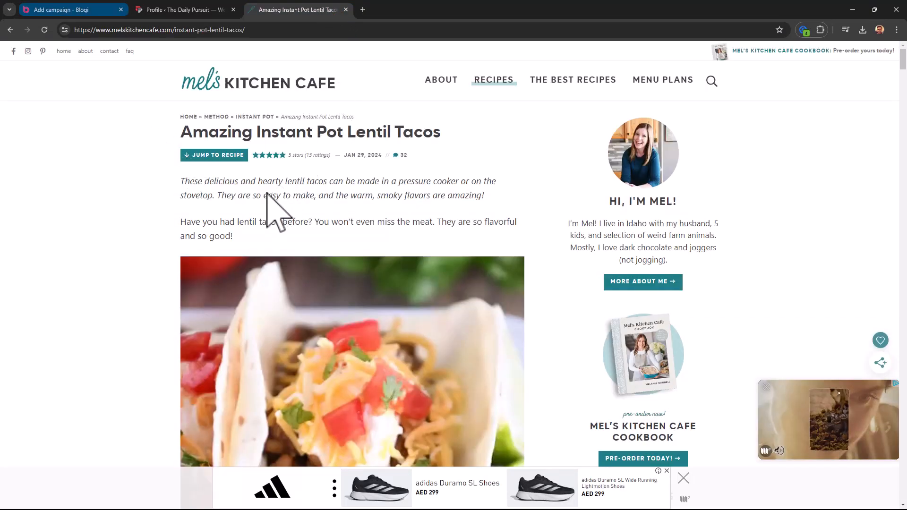
- Open Chrome DevTools on the lentil tacos recipe page via Inspect
{"action": "left_click", "coordinate": [90, 10]}
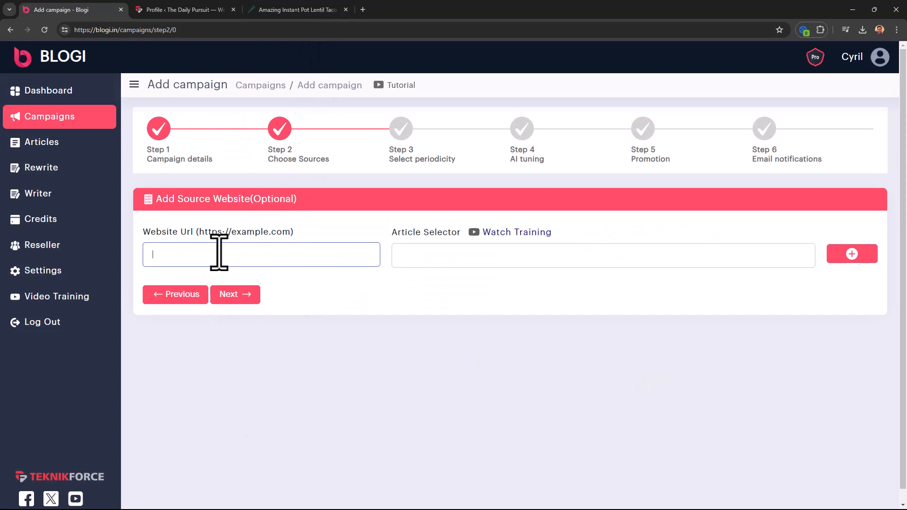
{"action": "left_click", "coordinate": [322, 13]}
{"action": "scroll", "coordinate": [208, 239], "scroll_direction": "down", "scroll_amount": 5}
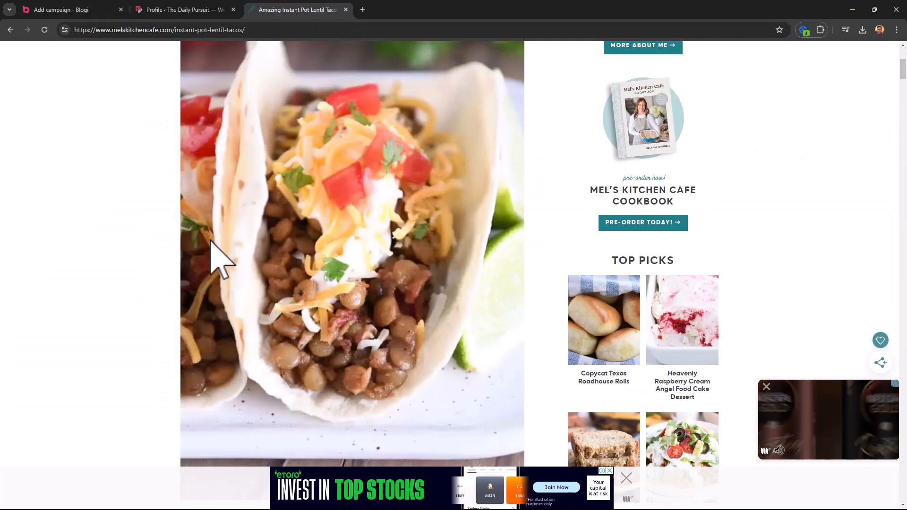
{"action": "scroll", "coordinate": [210, 242], "scroll_direction": "up", "scroll_amount": 5}
{"action": "right_click", "coordinate": [116, 223]}
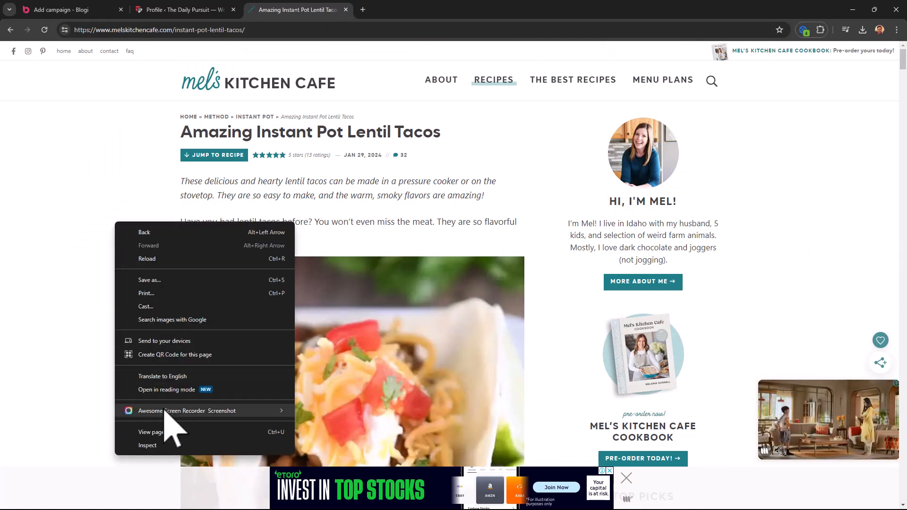
{"action": "left_click", "coordinate": [164, 446]}
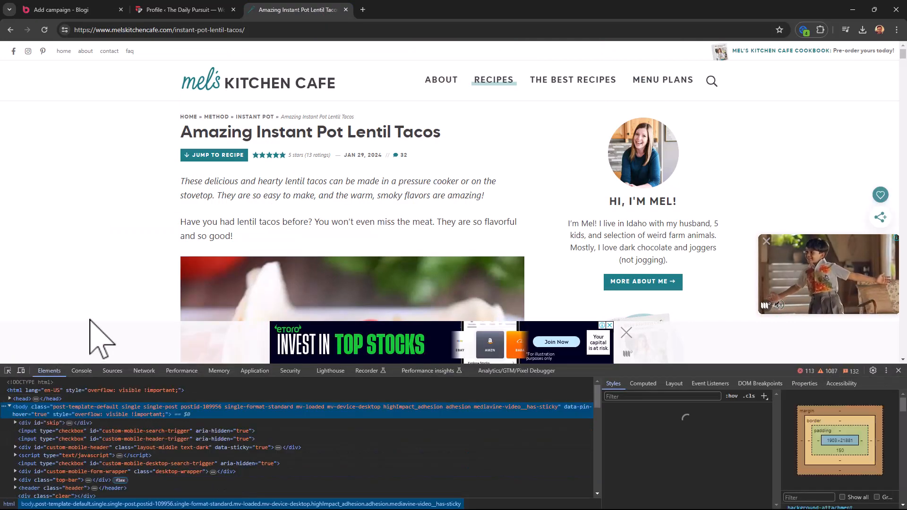
- Copy the selector of the article.post.single-post-content element and return to Blogi
{"action": "left_click", "coordinate": [8, 371]}
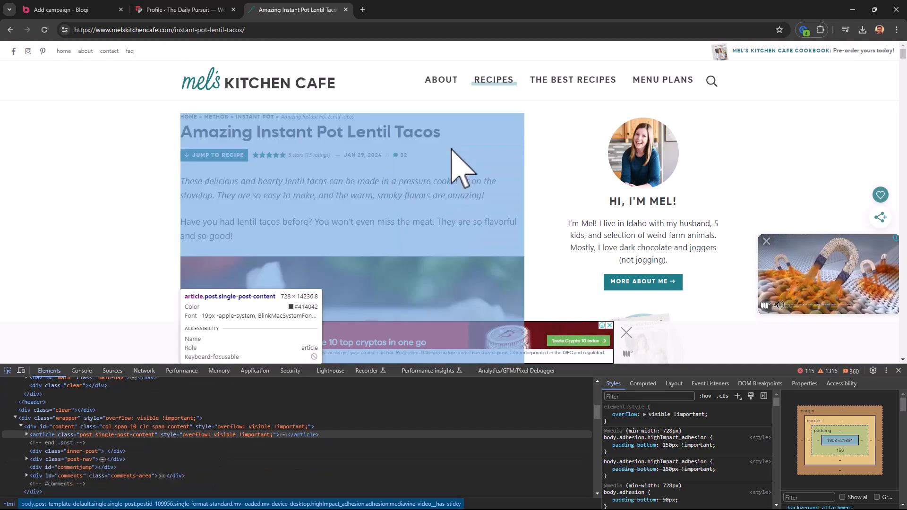
{"action": "left_click", "coordinate": [452, 152]}
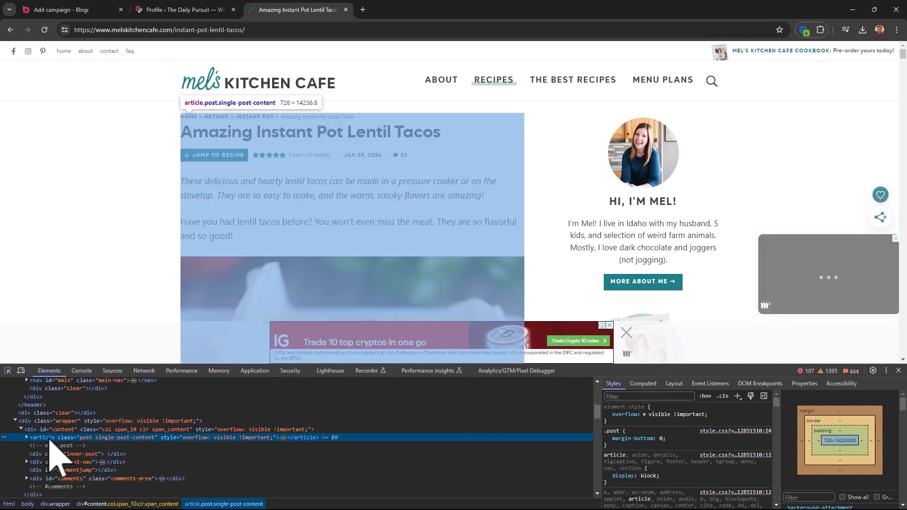
{"action": "right_click", "coordinate": [50, 440]}
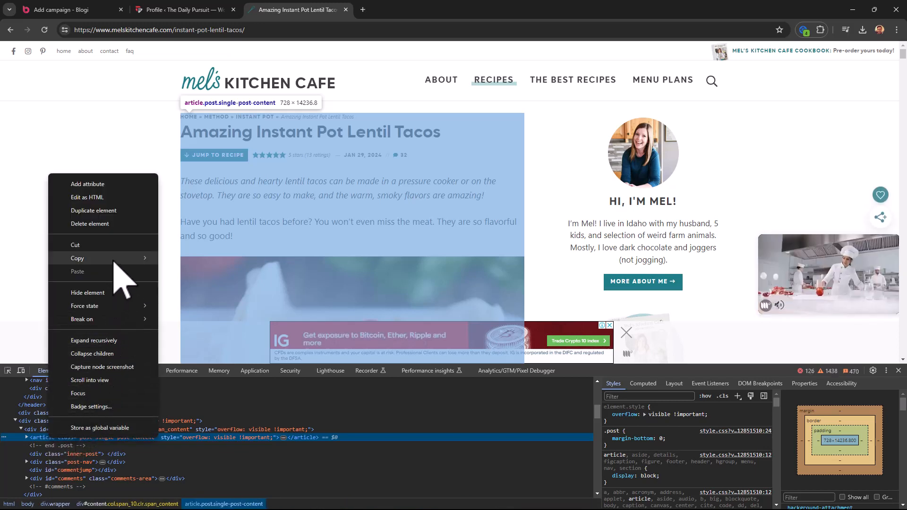
{"action": "mouse_move", "coordinate": [121, 267]}
{"action": "left_click", "coordinate": [188, 294]}
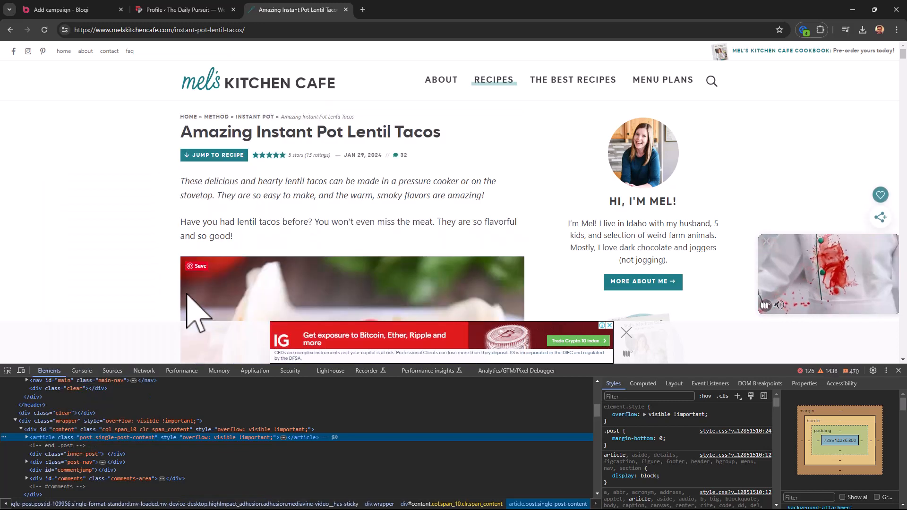
{"action": "left_click", "coordinate": [97, 10]}
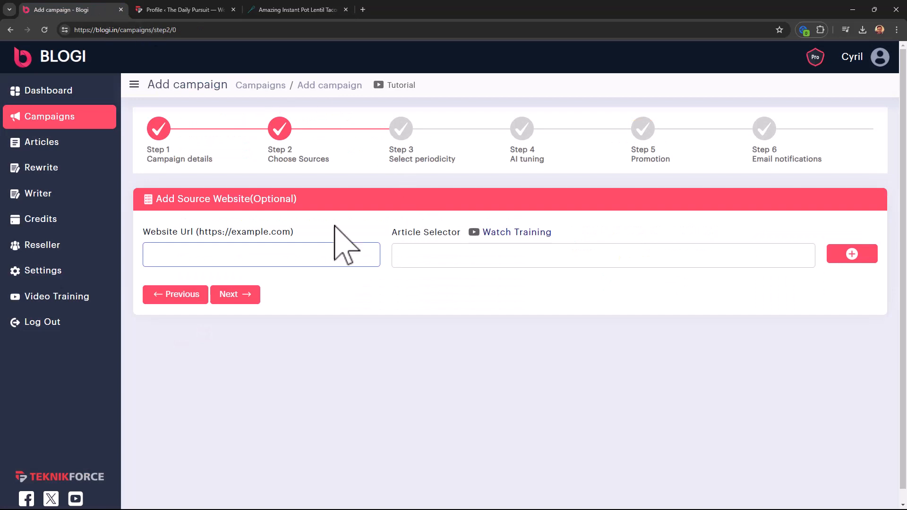
{"action": "left_click", "coordinate": [475, 255]}
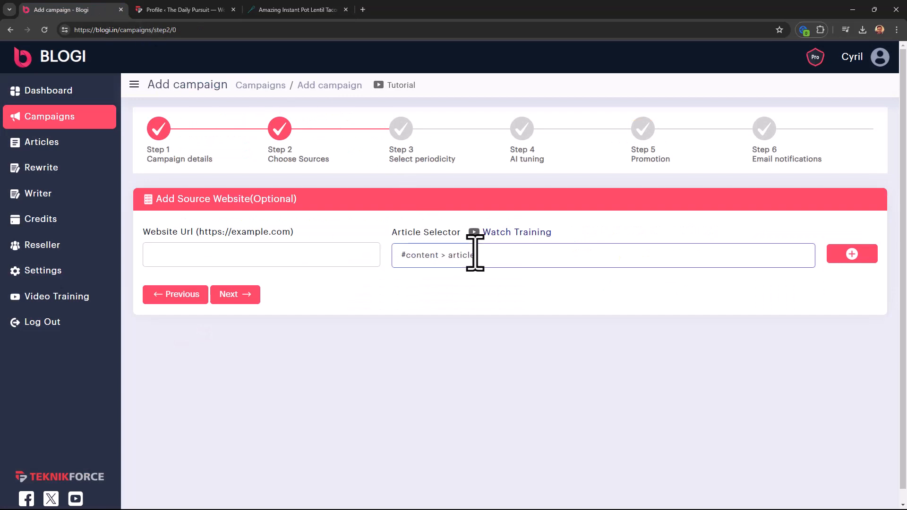
{"action": "left_click", "coordinate": [292, 10]}
{"action": "left_click_drag", "start_coordinate": [172, 29], "coordinate": [36, 28]}
{"action": "left_click", "coordinate": [74, 7]}
{"action": "left_click", "coordinate": [279, 261]}
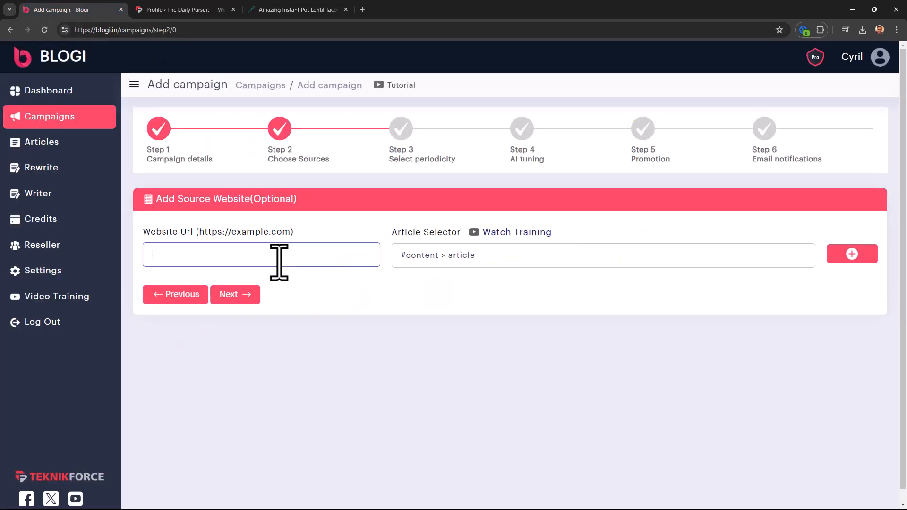
{"action": "left_click", "coordinate": [866, 257]}
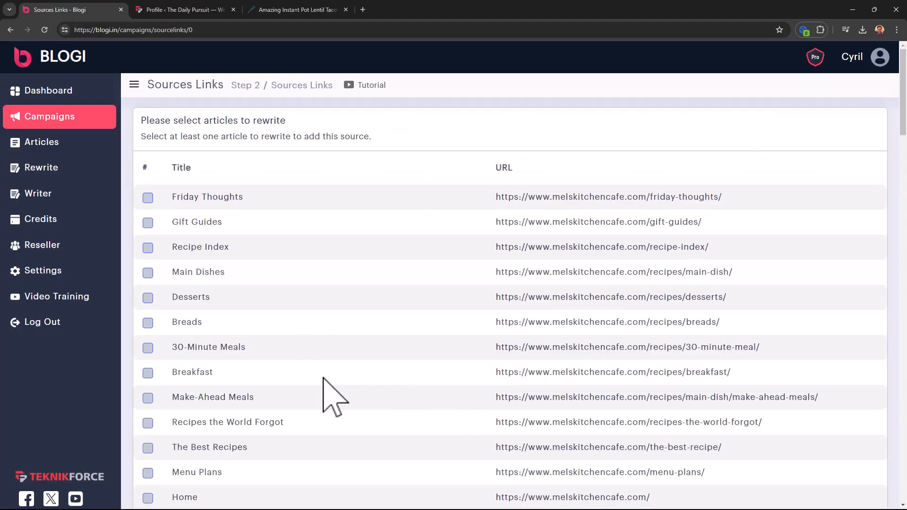
- Tick Baked Sweet and Sour Chicken, add the site as a source, and continue
{"action": "scroll", "coordinate": [293, 368], "scroll_direction": "down", "scroll_amount": 1}
{"action": "scroll", "coordinate": [284, 359], "scroll_direction": "down", "scroll_amount": 20}
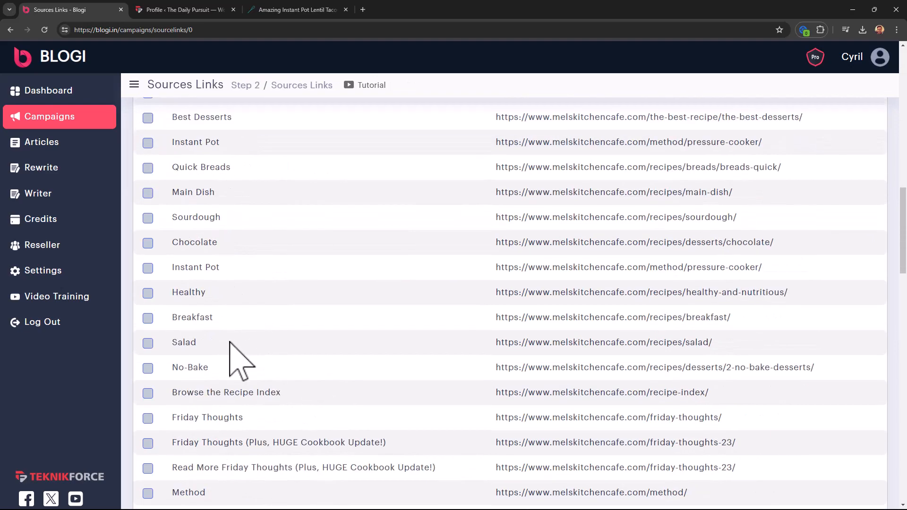
{"action": "scroll", "coordinate": [230, 354], "scroll_direction": "down", "scroll_amount": 16}
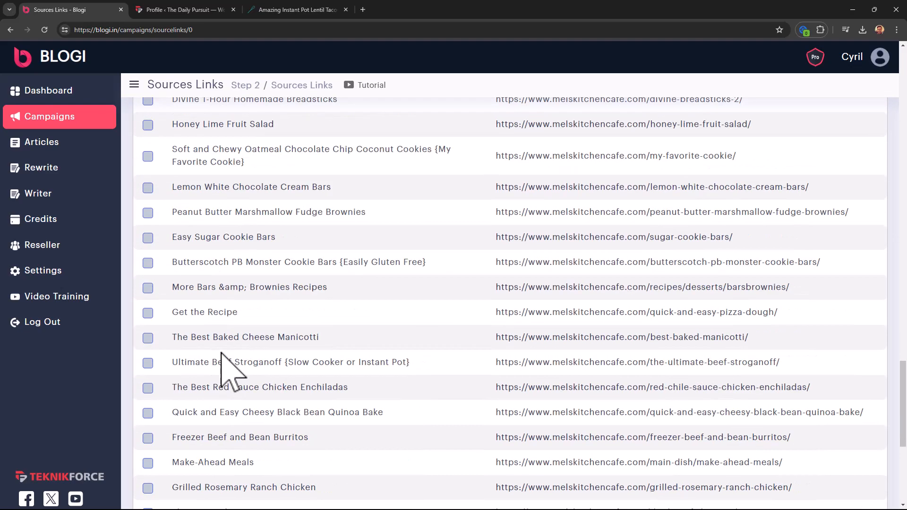
{"action": "scroll", "coordinate": [226, 357], "scroll_direction": "up", "scroll_amount": 6}
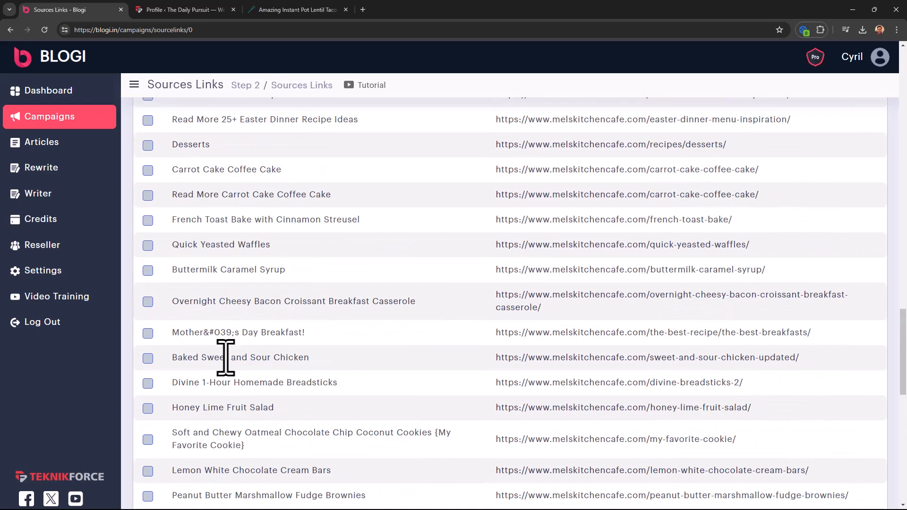
{"action": "left_click", "coordinate": [148, 358]}
{"action": "scroll", "coordinate": [194, 388], "scroll_direction": "down", "scroll_amount": 4}
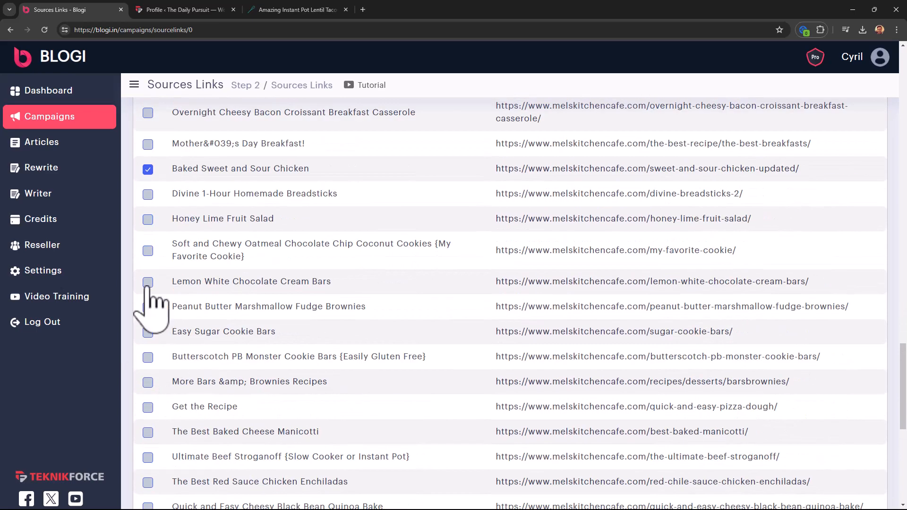
{"action": "scroll", "coordinate": [496, 317], "scroll_direction": "down", "scroll_amount": 8}
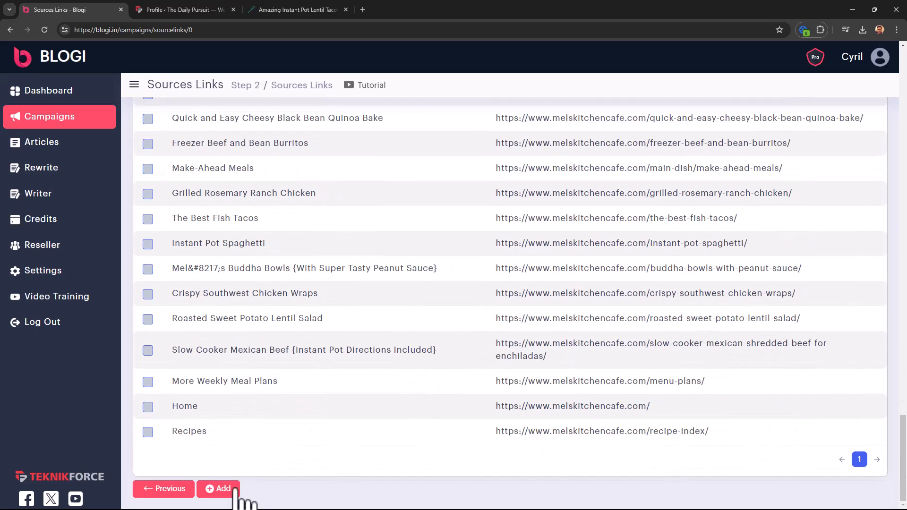
{"action": "left_click", "coordinate": [220, 490]}
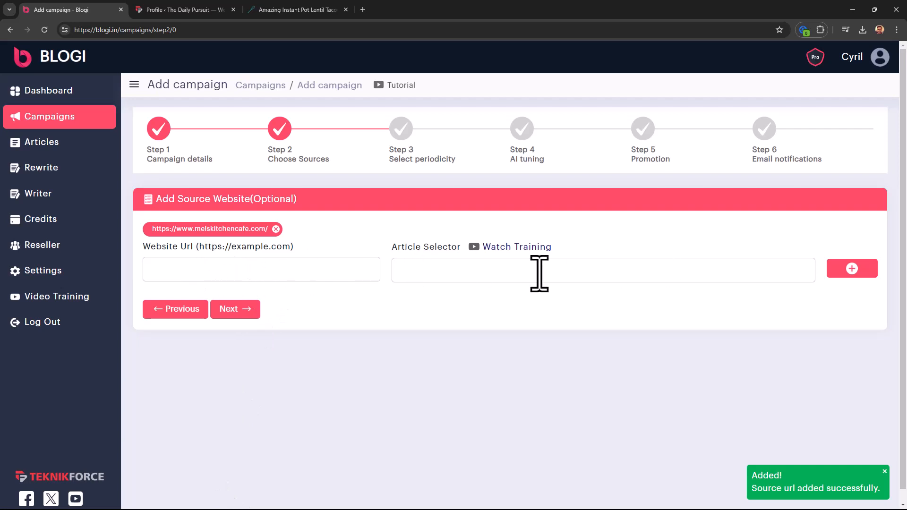
{"action": "left_click", "coordinate": [236, 313]}
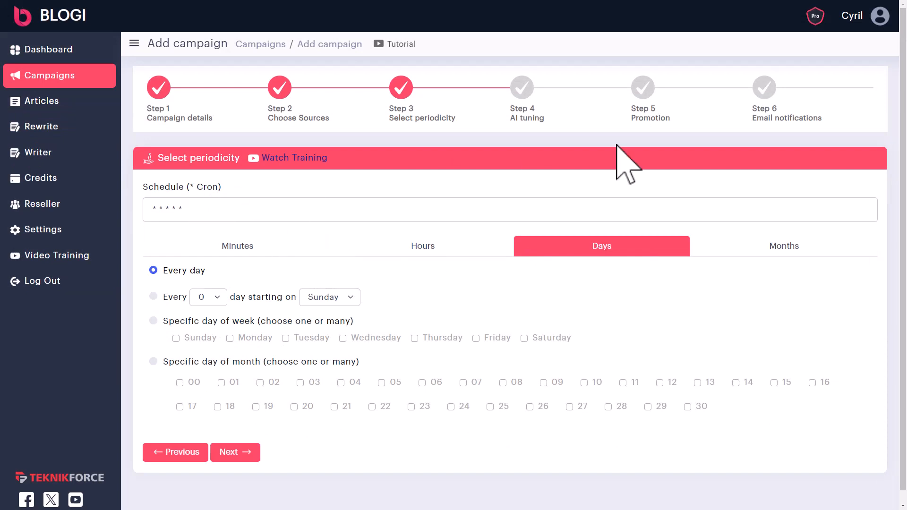
- Browse schedule options, then choose specific weekdays with Sunday and Tuesday ticked
{"action": "left_click", "coordinate": [773, 250]}
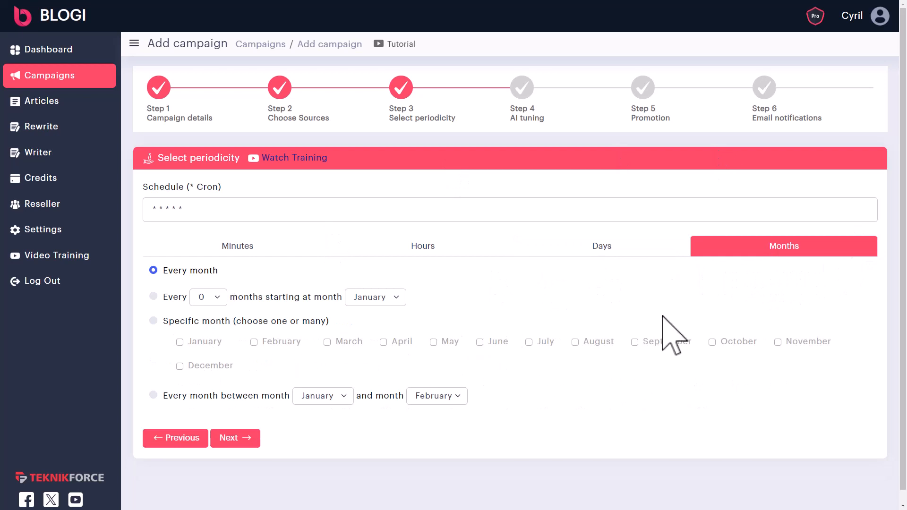
{"action": "left_click", "coordinate": [631, 248]}
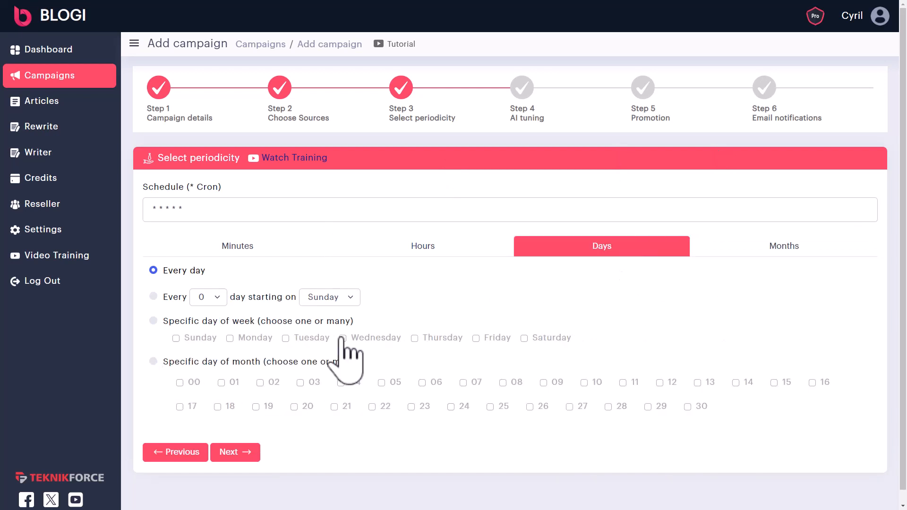
{"action": "left_click", "coordinate": [153, 296]}
{"action": "left_click", "coordinate": [208, 297]}
{"action": "left_click", "coordinate": [203, 347]}
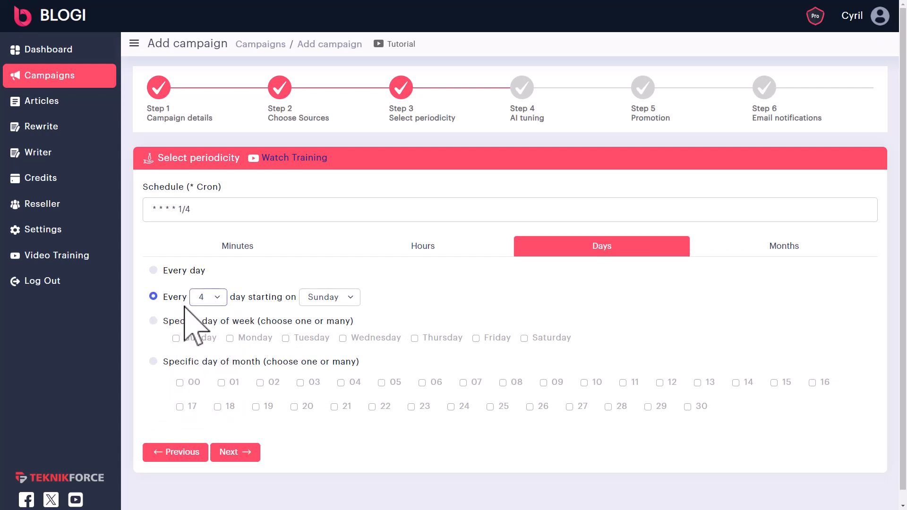
{"action": "left_click", "coordinate": [153, 321]}
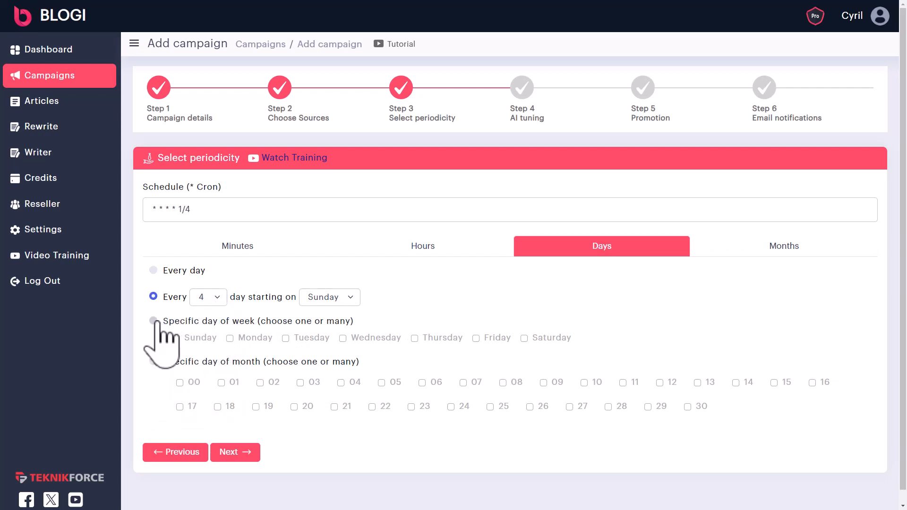
{"action": "left_click", "coordinate": [203, 338]}
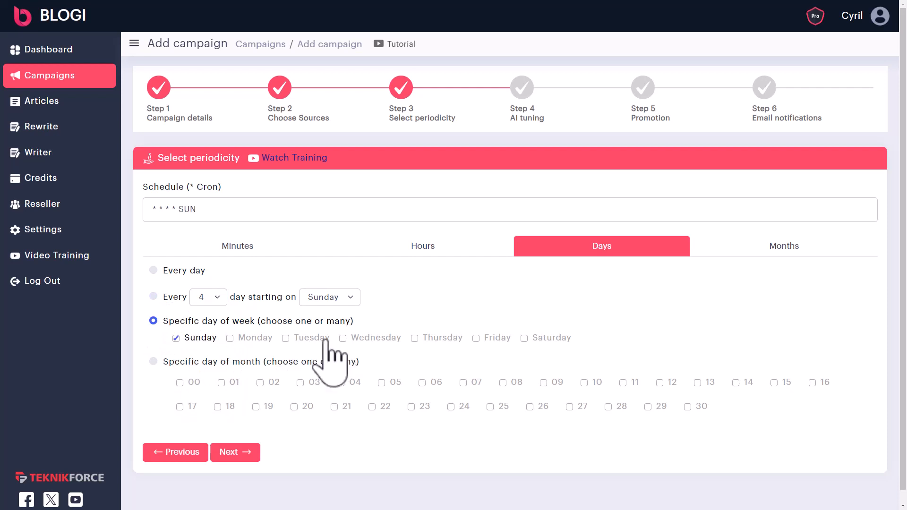
{"action": "left_click", "coordinate": [309, 337]}
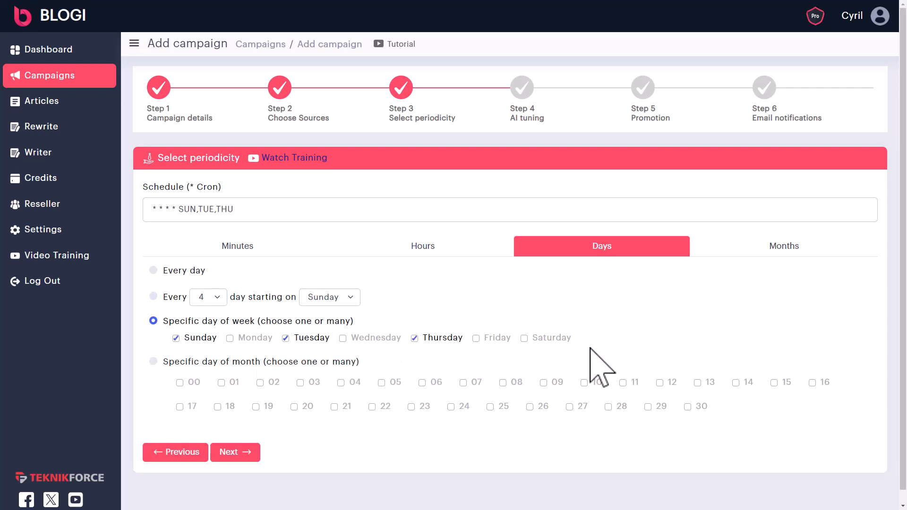
- Try day-of-month scheduling, return to the weekday schedule, and advance to AI tuning
{"action": "left_click", "coordinate": [153, 362]}
{"action": "left_click", "coordinate": [184, 382]}
{"action": "left_click", "coordinate": [384, 382]}
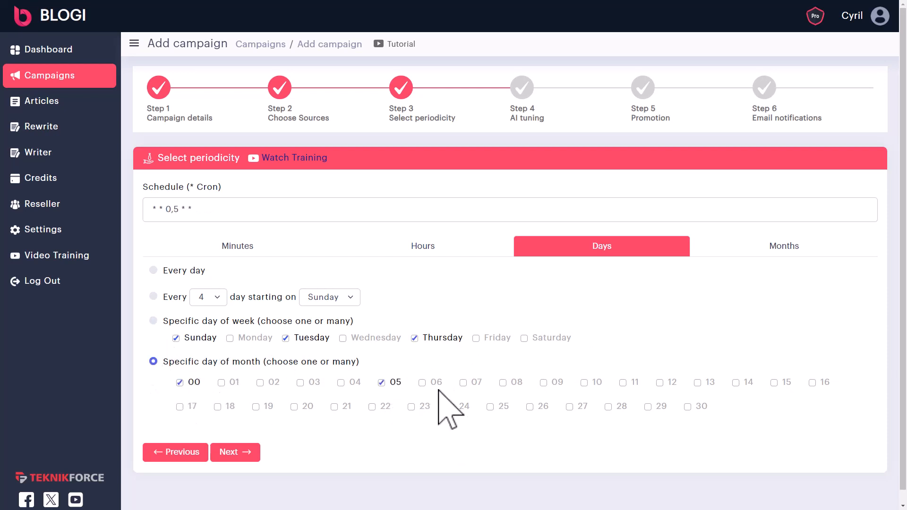
{"action": "left_click", "coordinate": [493, 407]}
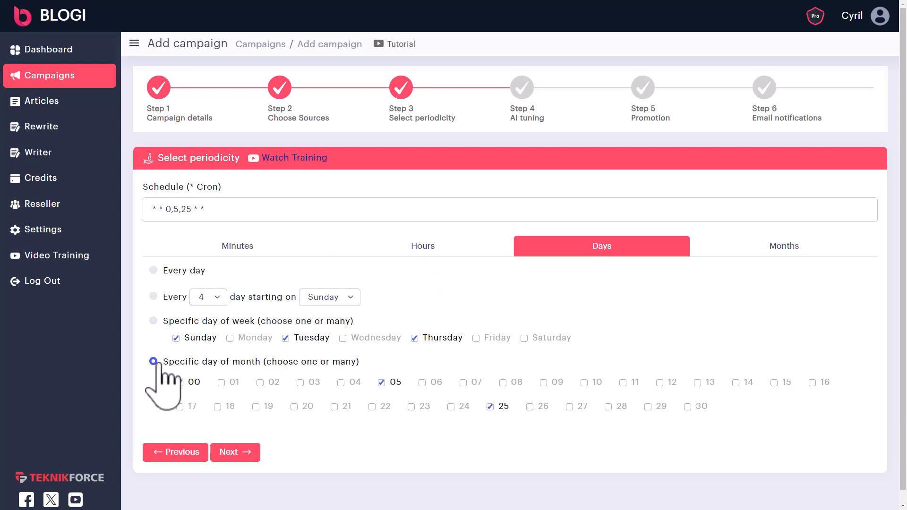
{"action": "left_click", "coordinate": [153, 320]}
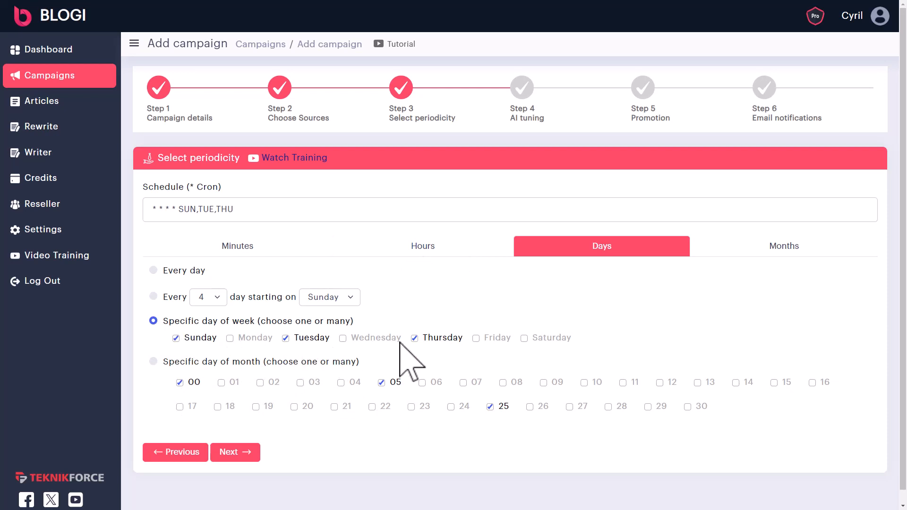
{"action": "left_click", "coordinate": [412, 249]}
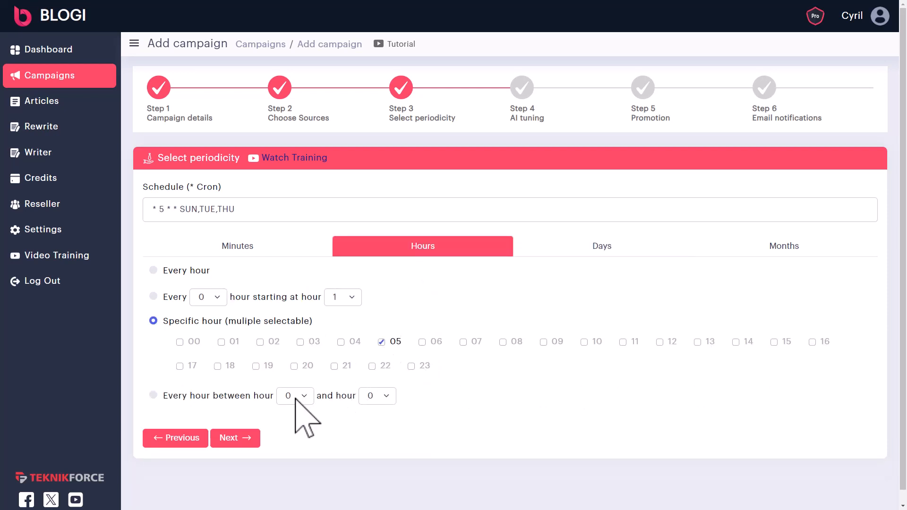
{"action": "left_click", "coordinate": [635, 248]}
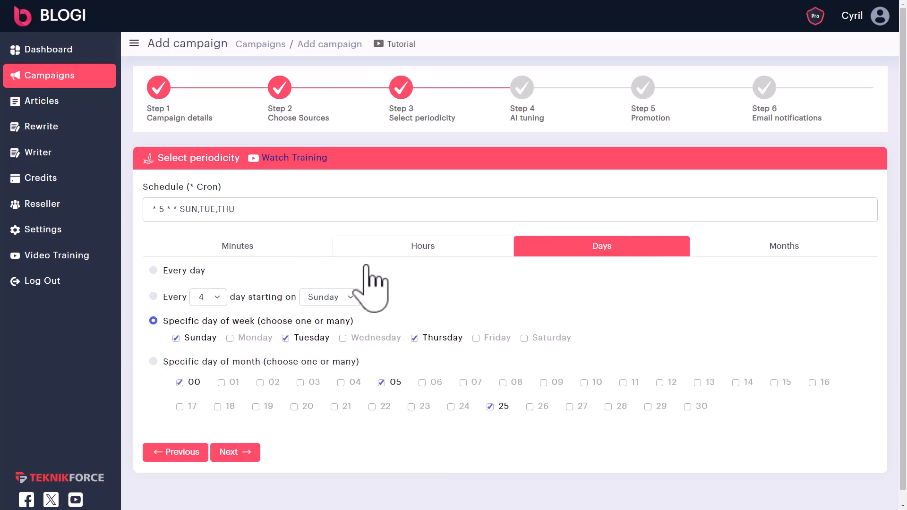
{"action": "left_click", "coordinate": [234, 453]}
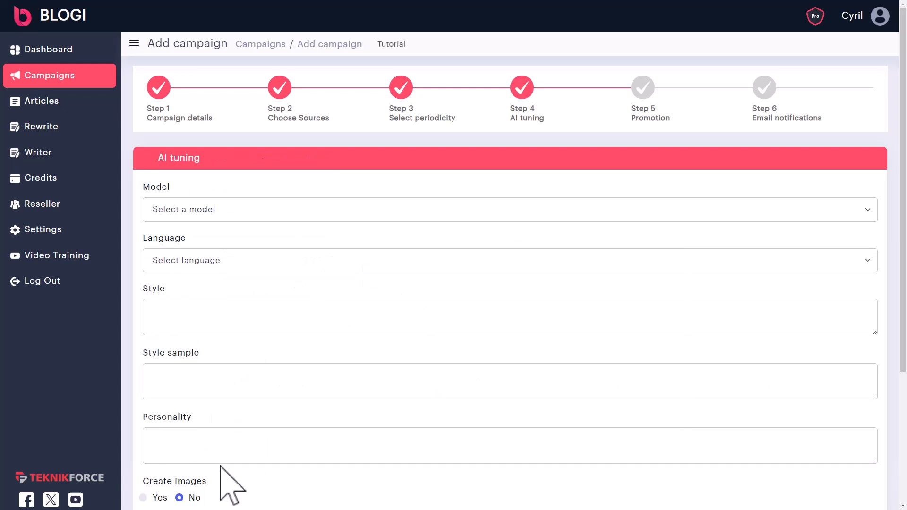
- Choose OpenAI GPT-3.5 as the AI model and English as the writing language
{"action": "scroll", "coordinate": [222, 307], "scroll_direction": "down", "scroll_amount": 2}
{"action": "scroll", "coordinate": [210, 265], "scroll_direction": "up", "scroll_amount": 1}
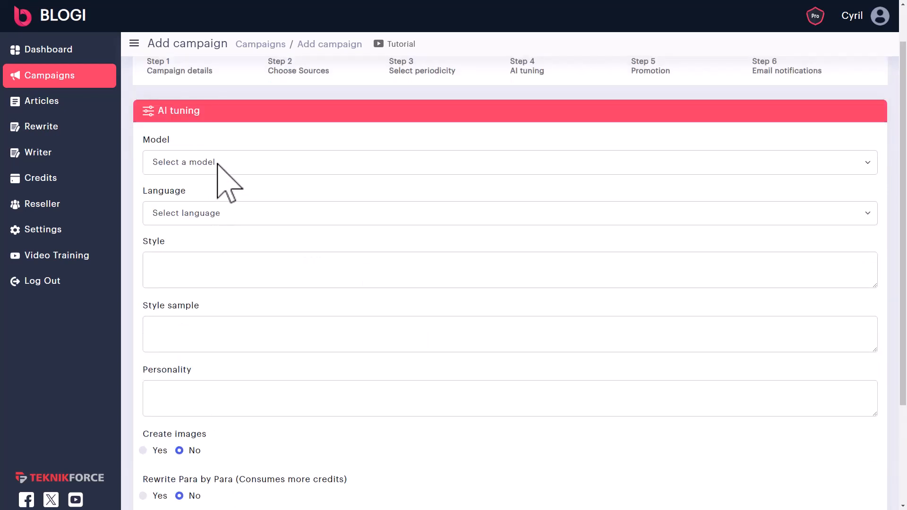
{"action": "double_click", "coordinate": [176, 118]}
{"action": "left_click", "coordinate": [254, 168]}
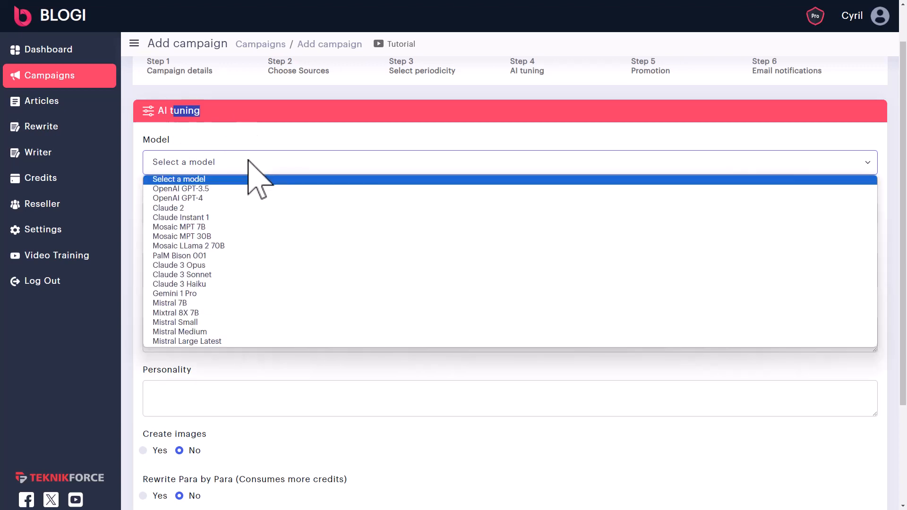
{"action": "scroll", "coordinate": [268, 205], "scroll_direction": "up", "scroll_amount": 1}
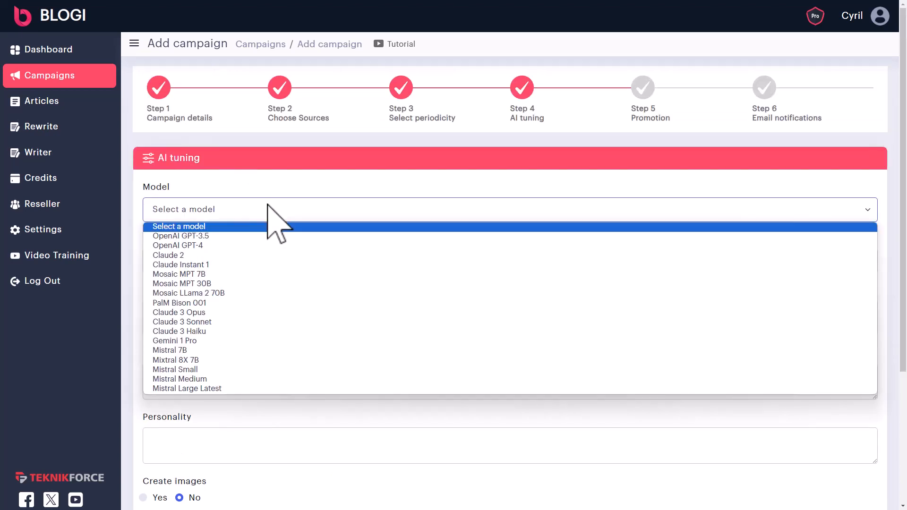
{"action": "left_click", "coordinate": [241, 235]}
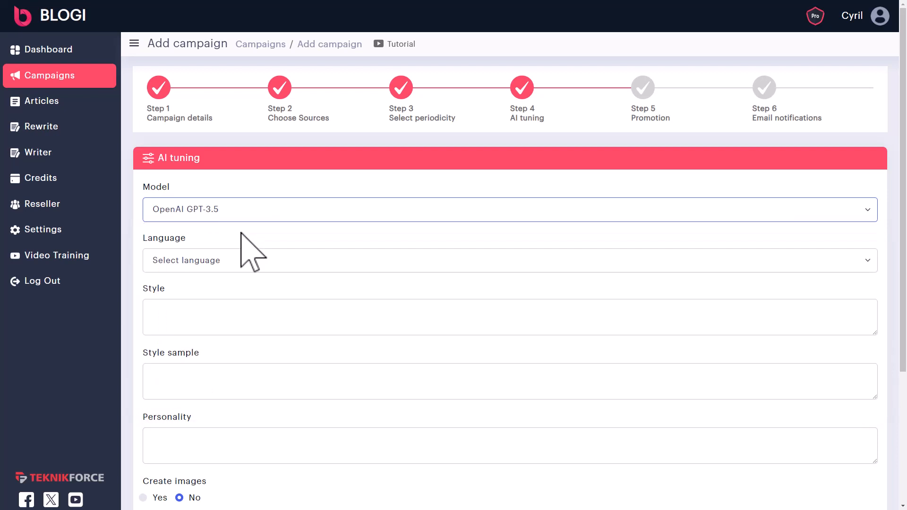
{"action": "left_click", "coordinate": [242, 264]}
{"action": "scroll", "coordinate": [234, 382], "scroll_direction": "down", "scroll_amount": 10}
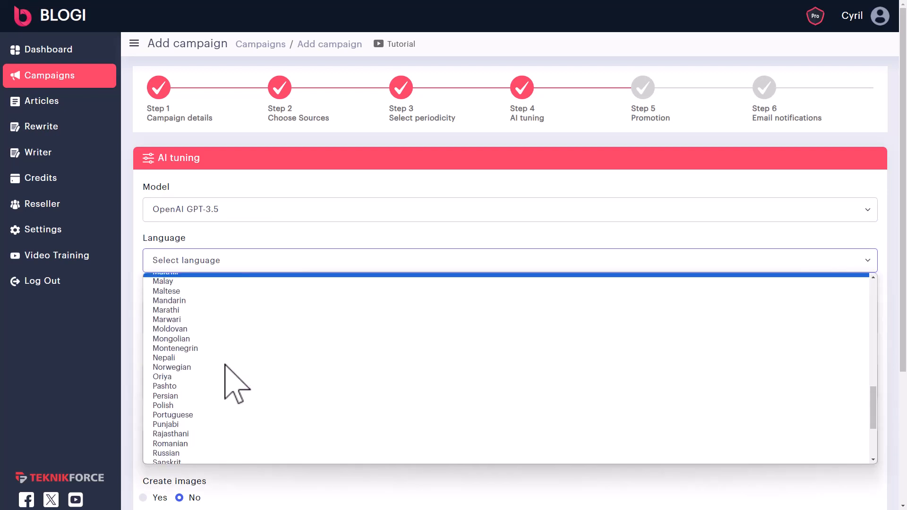
{"action": "scroll", "coordinate": [234, 382], "scroll_direction": "down", "scroll_amount": 2}
{"action": "scroll", "coordinate": [226, 373], "scroll_direction": "down", "scroll_amount": 1}
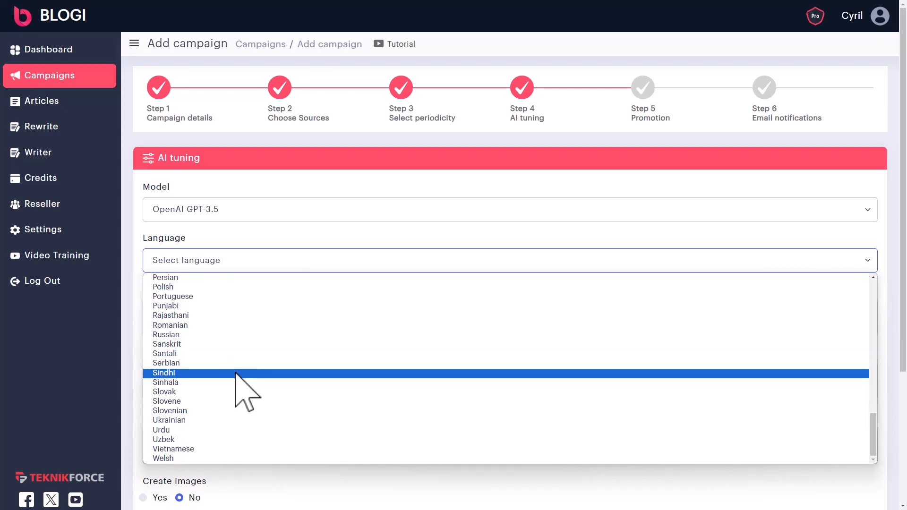
{"action": "scroll", "coordinate": [236, 375], "scroll_direction": "up", "scroll_amount": 15}
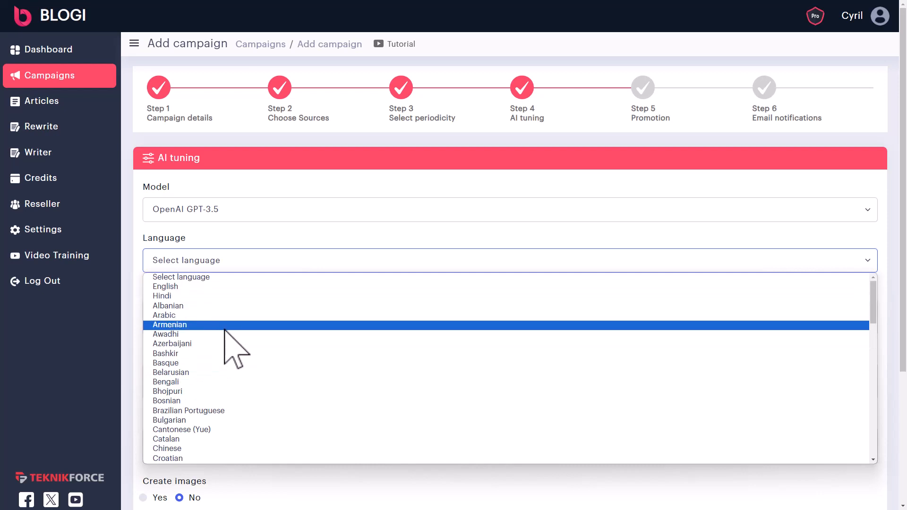
{"action": "scroll", "coordinate": [225, 341], "scroll_direction": "down", "scroll_amount": 3}
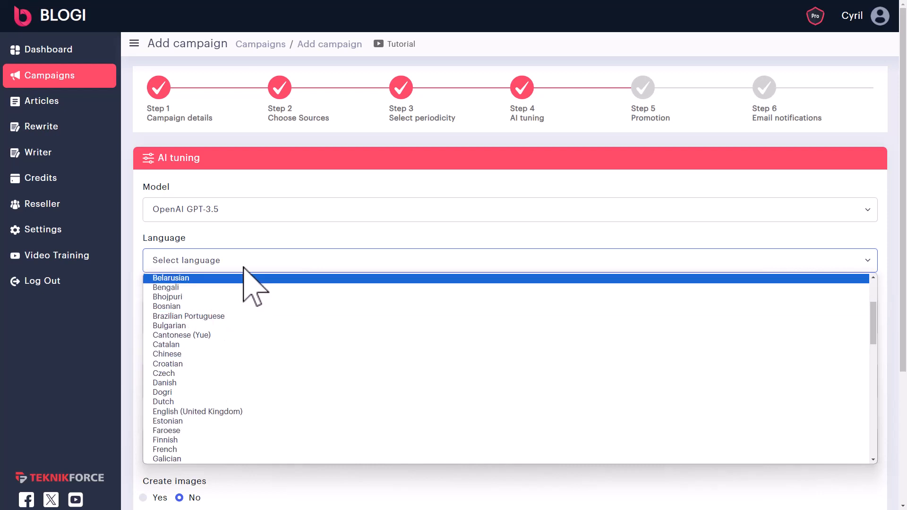
{"action": "scroll", "coordinate": [196, 331], "scroll_direction": "up", "scroll_amount": 3}
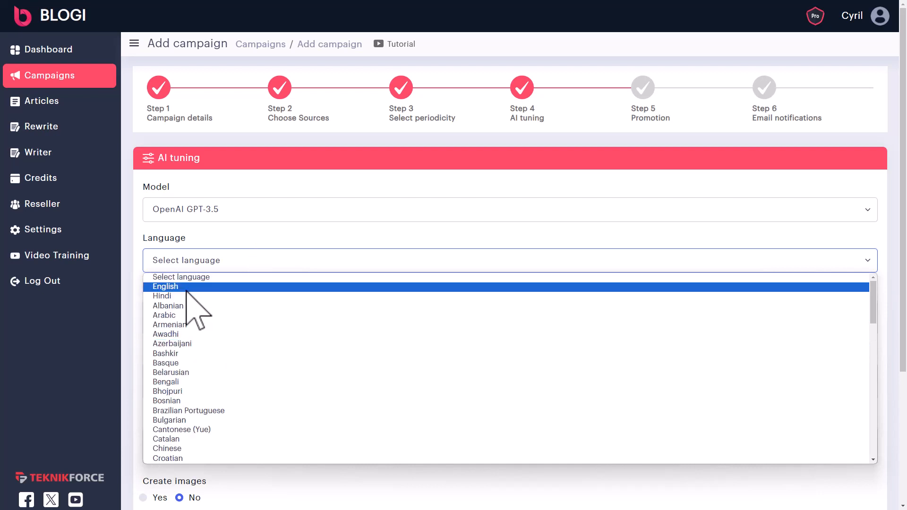
{"action": "left_click", "coordinate": [186, 289]}
- Briefly try Claude 2, then restore OpenAI GPT-3.5 with English
{"action": "left_click", "coordinate": [200, 215]}
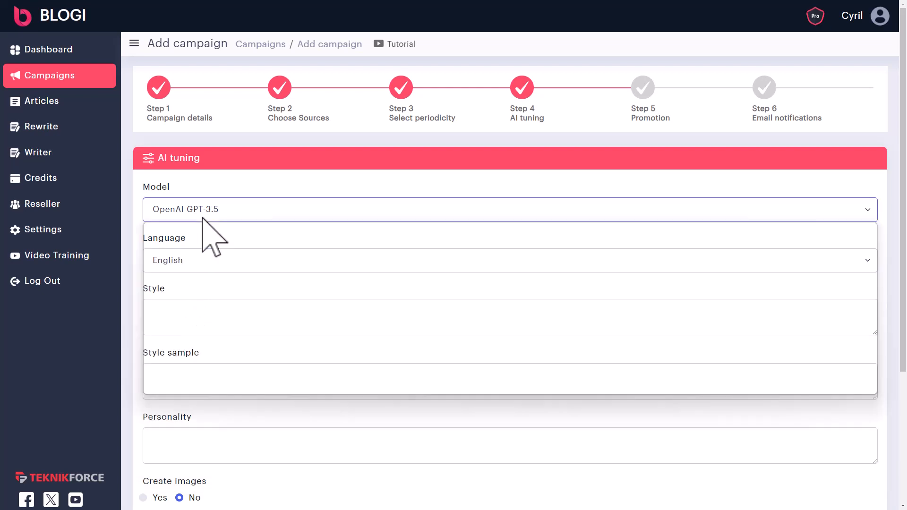
{"action": "left_click", "coordinate": [198, 255]}
{"action": "left_click", "coordinate": [198, 267]}
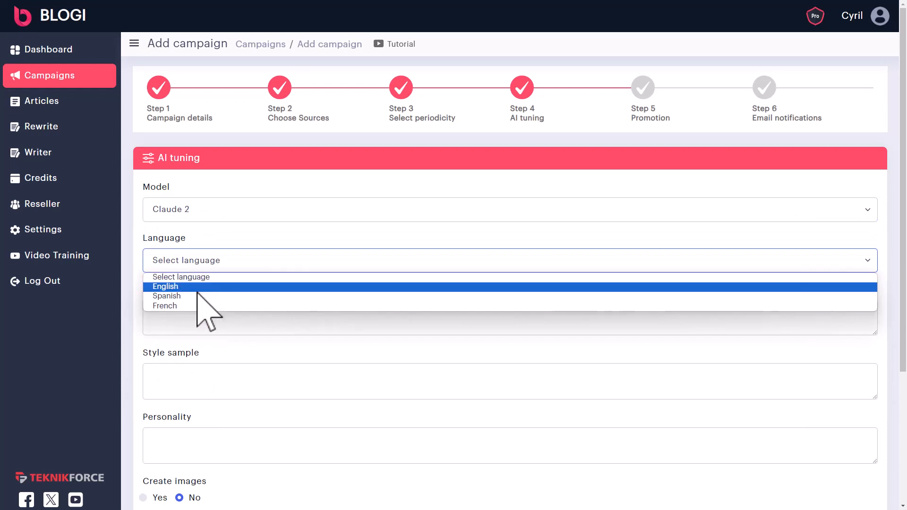
{"action": "left_click", "coordinate": [212, 216]}
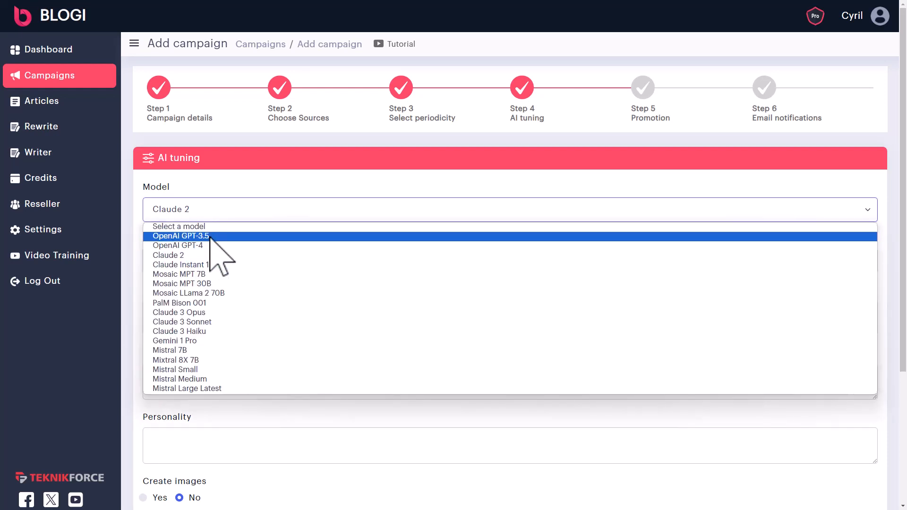
{"action": "left_click", "coordinate": [208, 235]}
{"action": "left_click", "coordinate": [205, 250]}
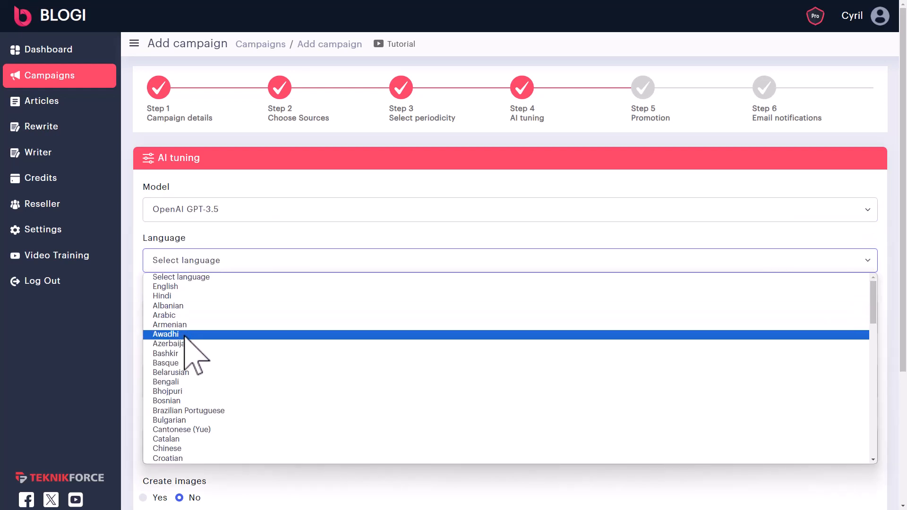
{"action": "left_click", "coordinate": [186, 286]}
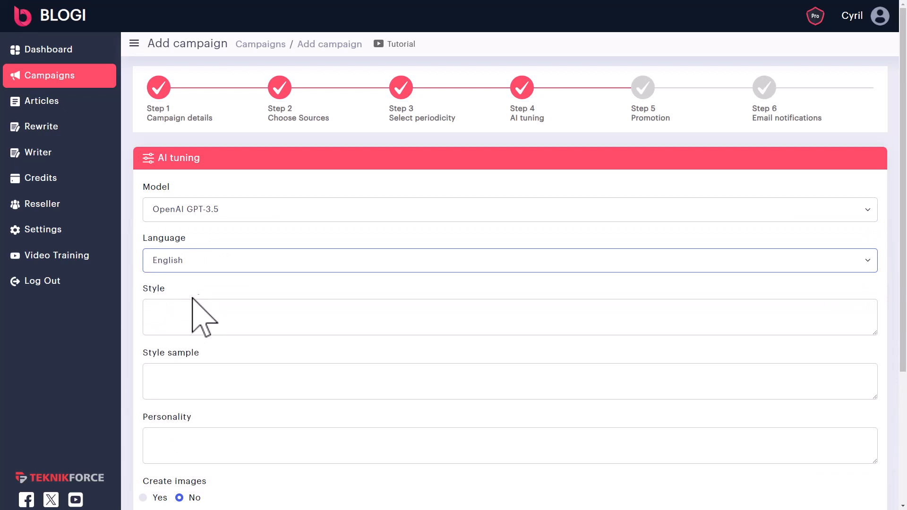
- Replace the misspelled Style text with 'Casual and friendly' and move to Style sample
{"action": "left_click", "coordinate": [208, 322]}
{"action": "scroll", "coordinate": [216, 317], "scroll_direction": "down", "scroll_amount": 1}
{"action": "scroll", "coordinate": [216, 318], "scroll_direction": "down", "scroll_amount": 1}
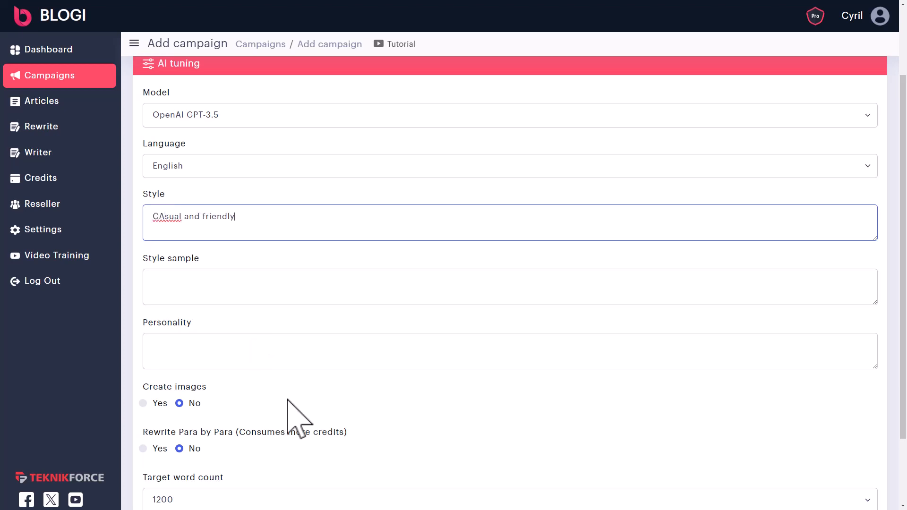
{"action": "key", "text": "ctrl+a"}
{"action": "key", "text": "BackSpace"}
{"action": "scroll", "coordinate": [286, 399], "scroll_direction": "down", "scroll_amount": 2}
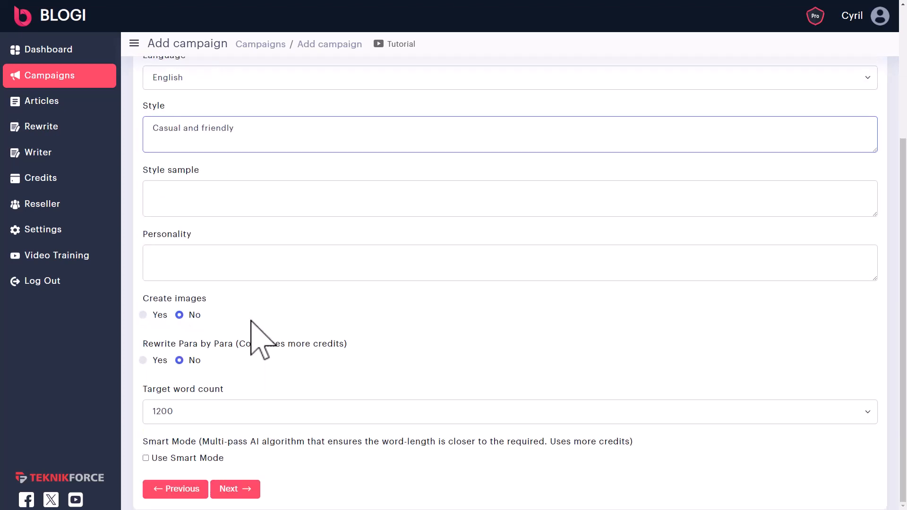
{"action": "left_click", "coordinate": [248, 196]}
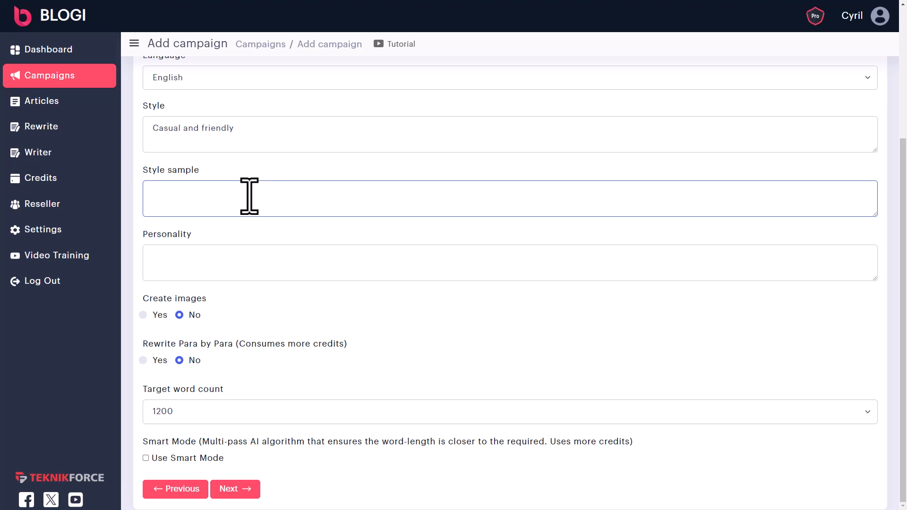
- Enter '35 year old male chef' as the personality and turn on image creation and paragraph-by-paragraph rewriting
{"action": "left_click", "coordinate": [252, 259]}
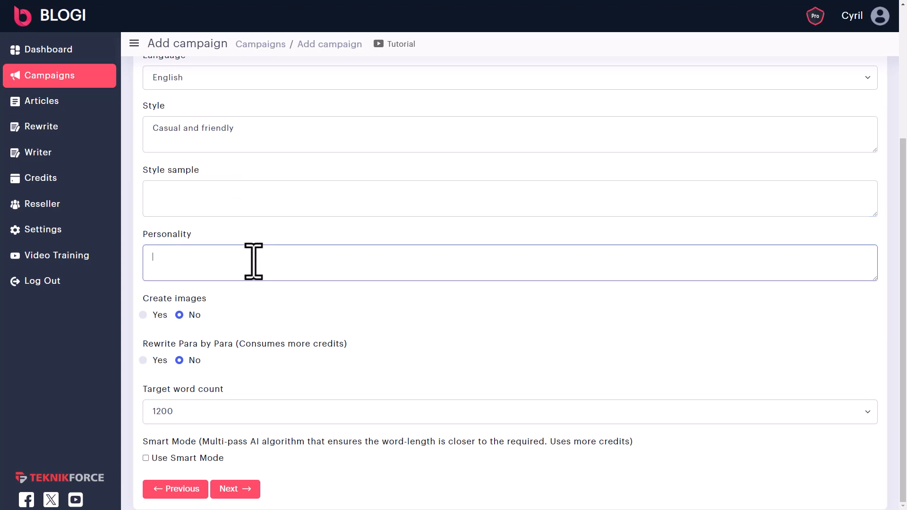
{"action": "type", "text": "35"}
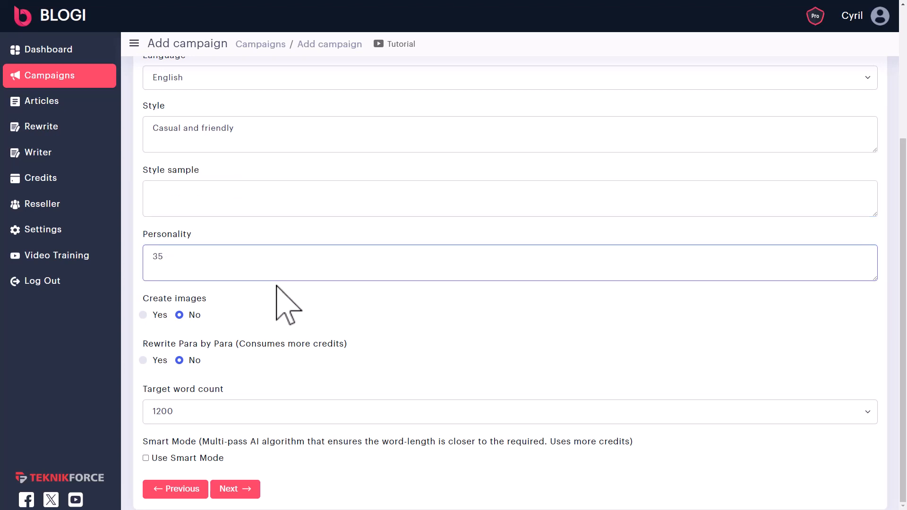
{"action": "type", "text": " year old male chef"}
{"action": "left_click", "coordinate": [146, 318]}
{"action": "left_click", "coordinate": [144, 317]}
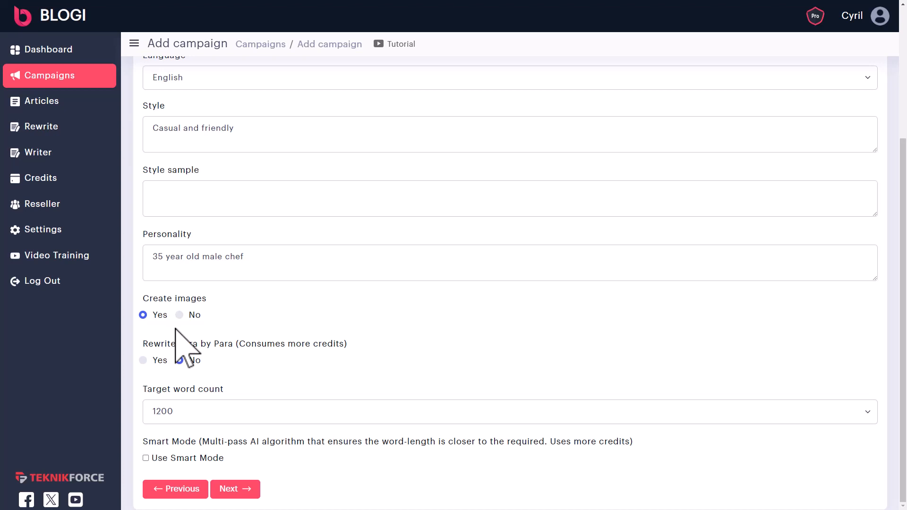
{"action": "left_click", "coordinate": [158, 362]}
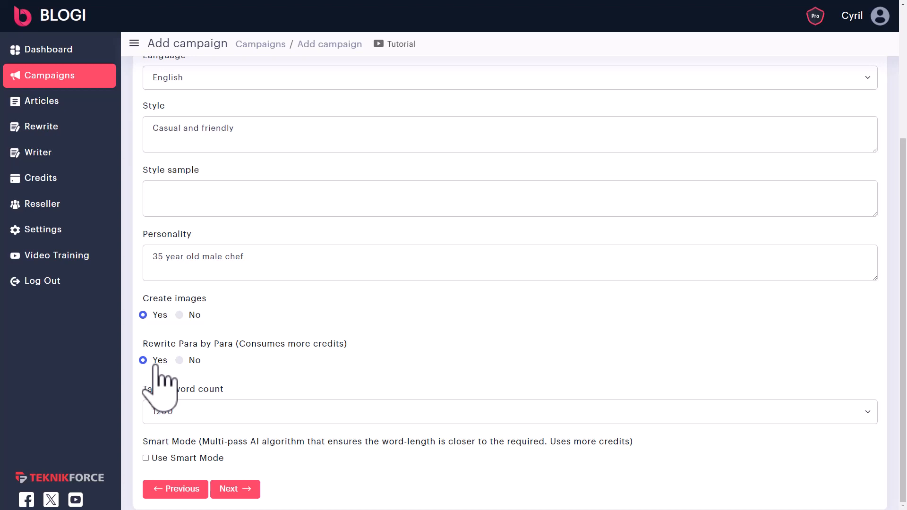
- Keep the target length at 1200 words and turn on Smart Mode
{"action": "left_click", "coordinate": [298, 418]}
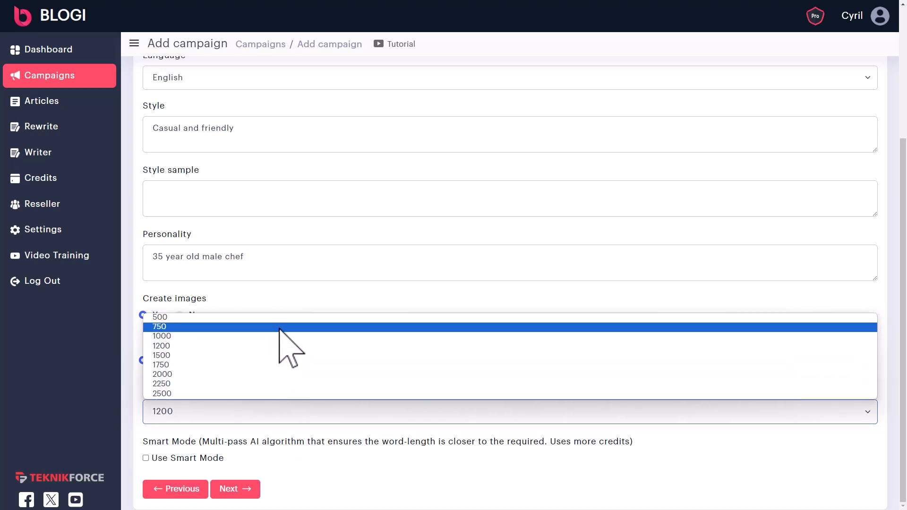
{"action": "left_click", "coordinate": [303, 347]}
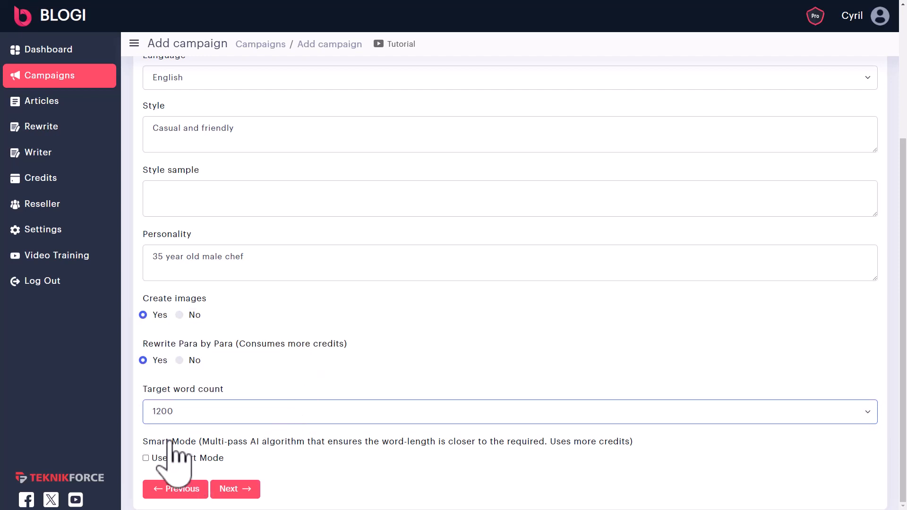
{"action": "left_click_drag", "start_coordinate": [170, 443], "coordinate": [471, 446]}
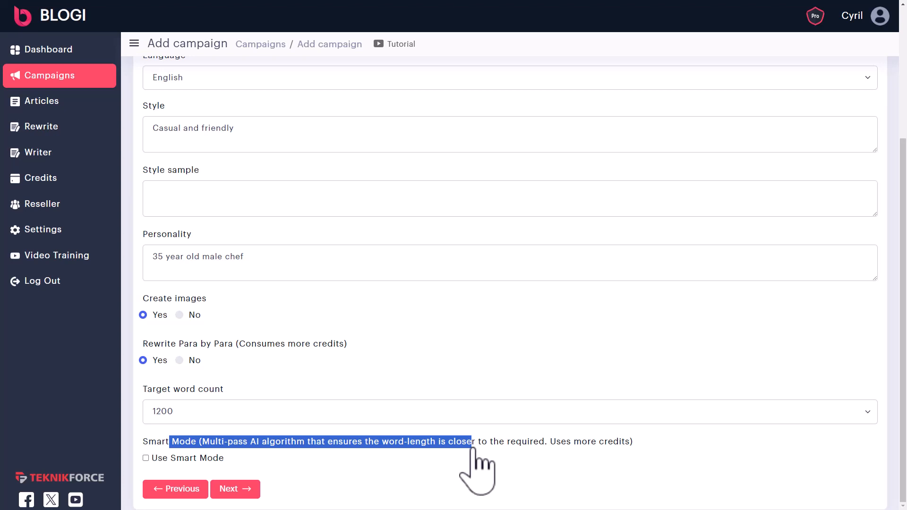
{"action": "scroll", "coordinate": [219, 457], "scroll_direction": "down", "scroll_amount": 2}
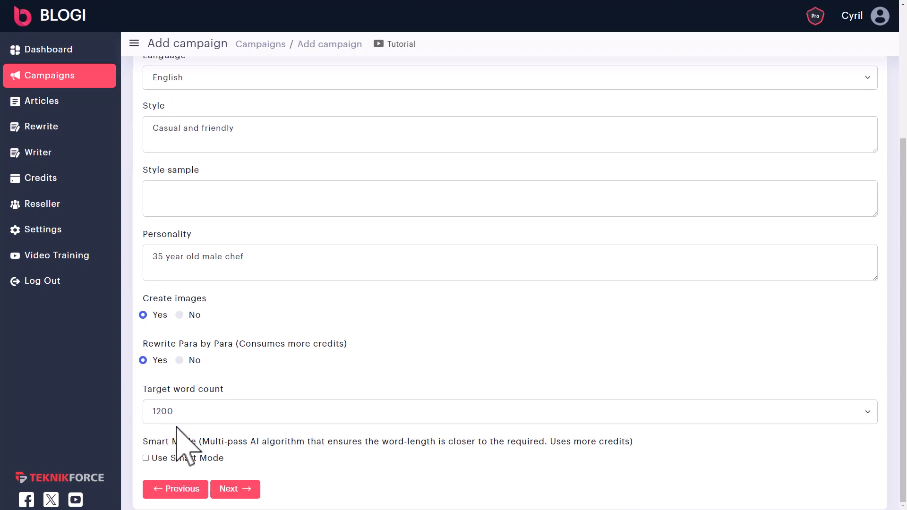
{"action": "left_click", "coordinate": [177, 458]}
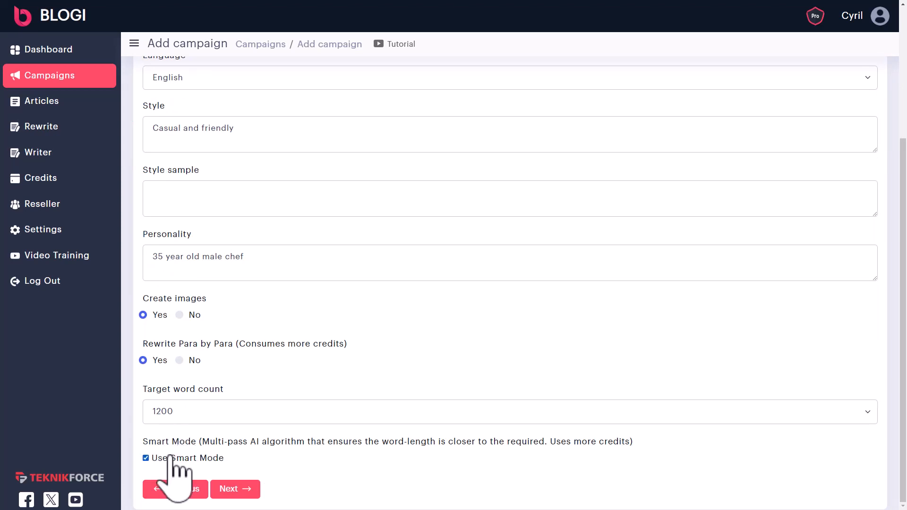
{"action": "left_click", "coordinate": [235, 489]}
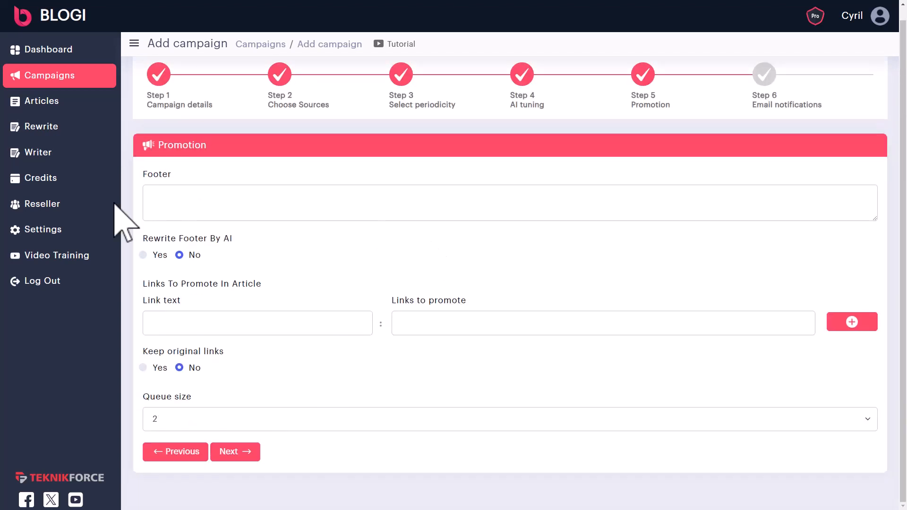
{"action": "left_click", "coordinate": [177, 196]}
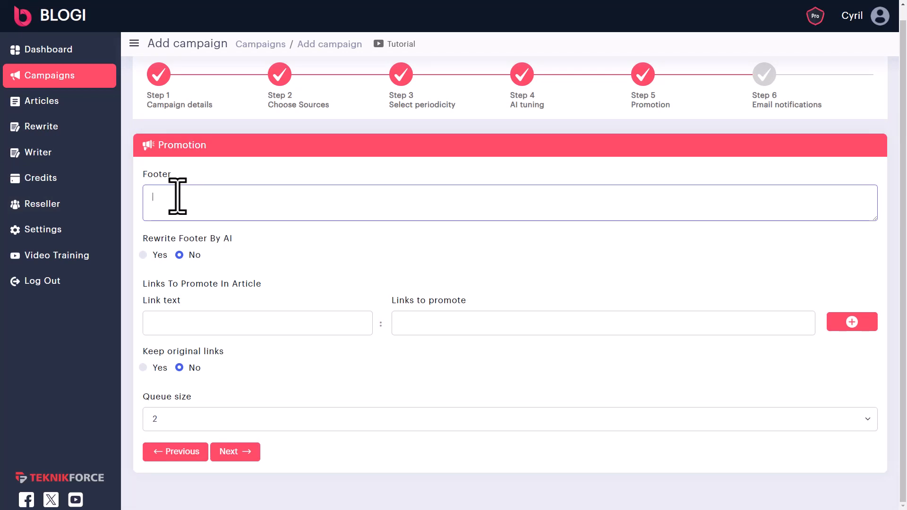
{"action": "type", "text": "Subscribe to my list to get more updates. https://mywebsite.com/signup"}
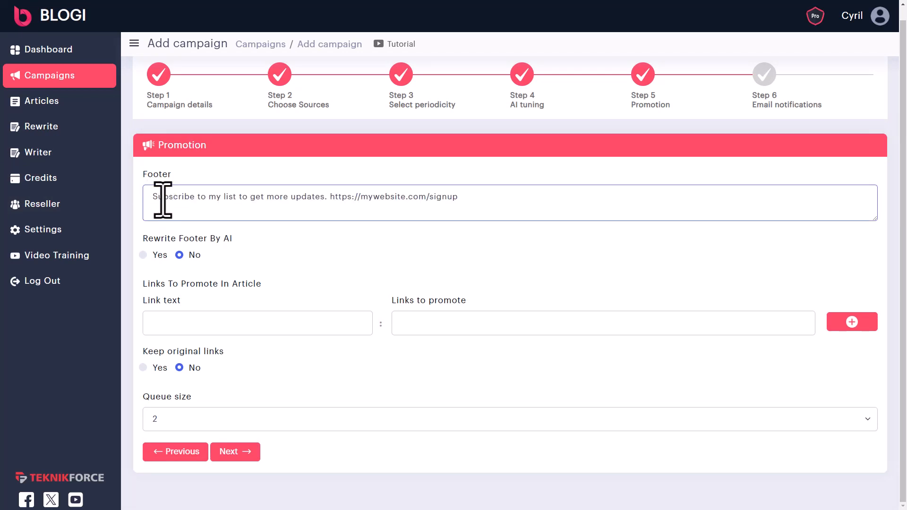
{"action": "left_click_drag", "start_coordinate": [160, 196], "coordinate": [289, 203]}
{"action": "left_click", "coordinate": [288, 202]}
- Set Rewrite Footer By AI to No
{"action": "left_click", "coordinate": [156, 256]}
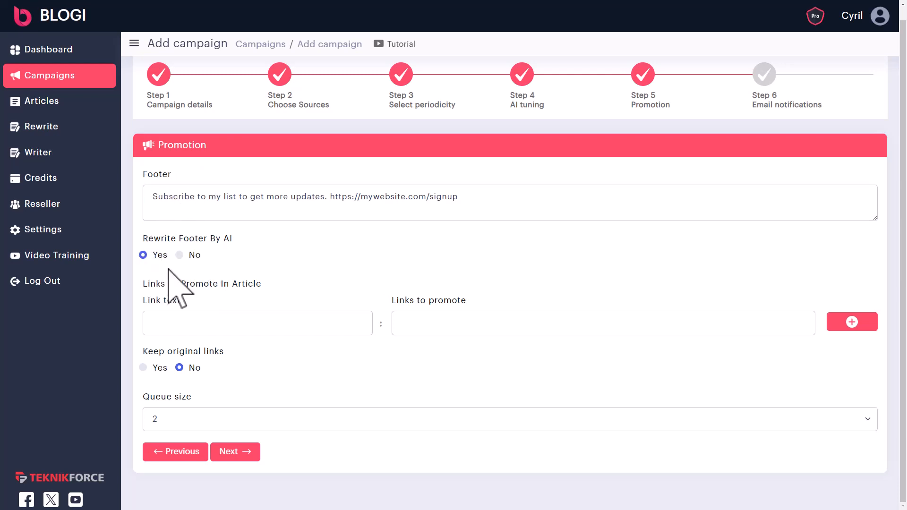
{"action": "left_click", "coordinate": [430, 200]}
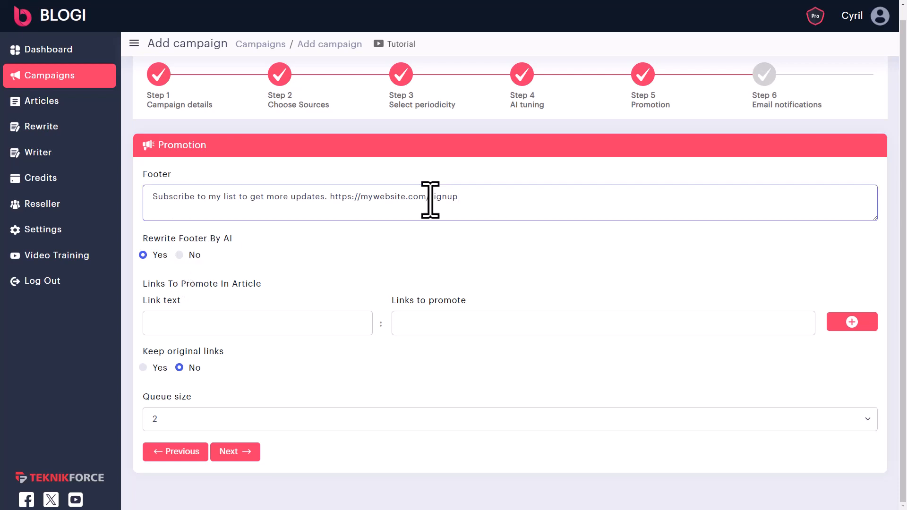
{"action": "key", "text": "ctrl+a"}
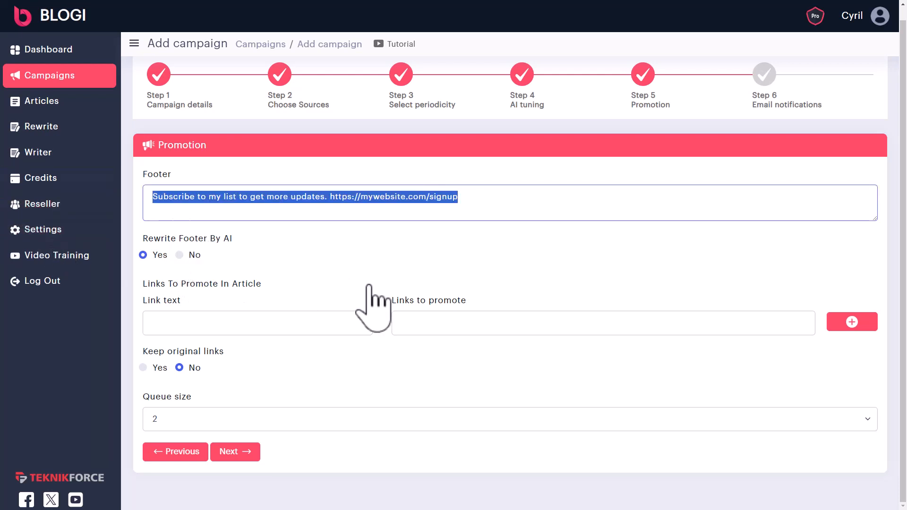
{"action": "left_click", "coordinate": [190, 254]}
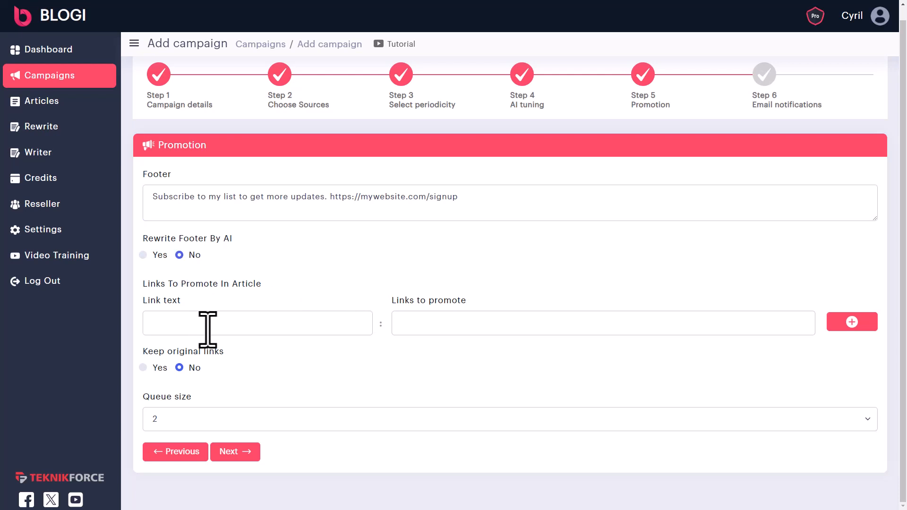
{"action": "left_click", "coordinate": [294, 326]}
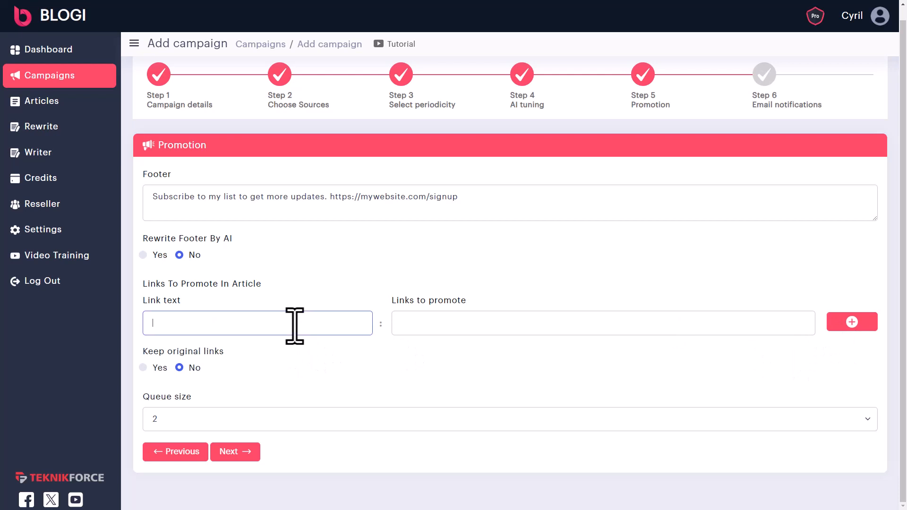
{"action": "type", "text": "Teknikforce.com"}
{"action": "key", "text": "Tab"}
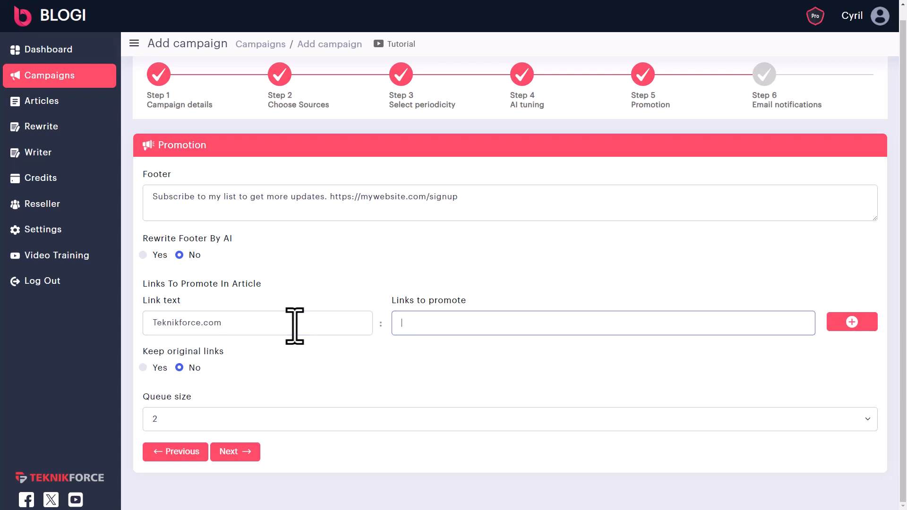
{"action": "type", "text": "https://teknikforce.com"}
{"action": "left_click", "coordinate": [856, 322]}
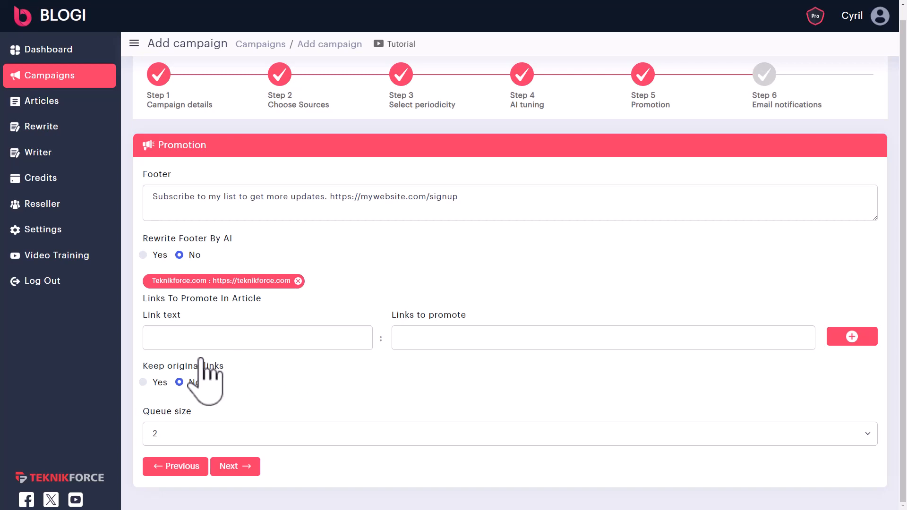
- Leave Keep original links at No and the queue size at 2
{"action": "left_click", "coordinate": [156, 384]}
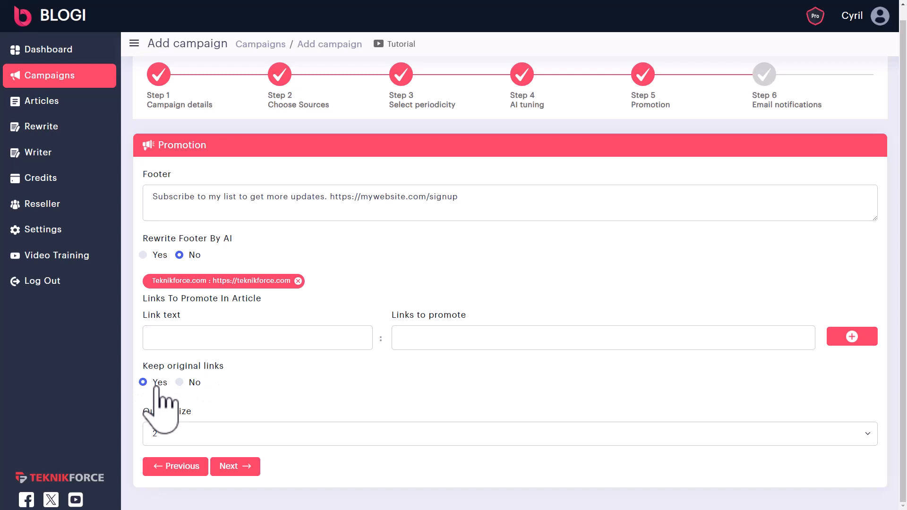
{"action": "left_click", "coordinate": [179, 383]}
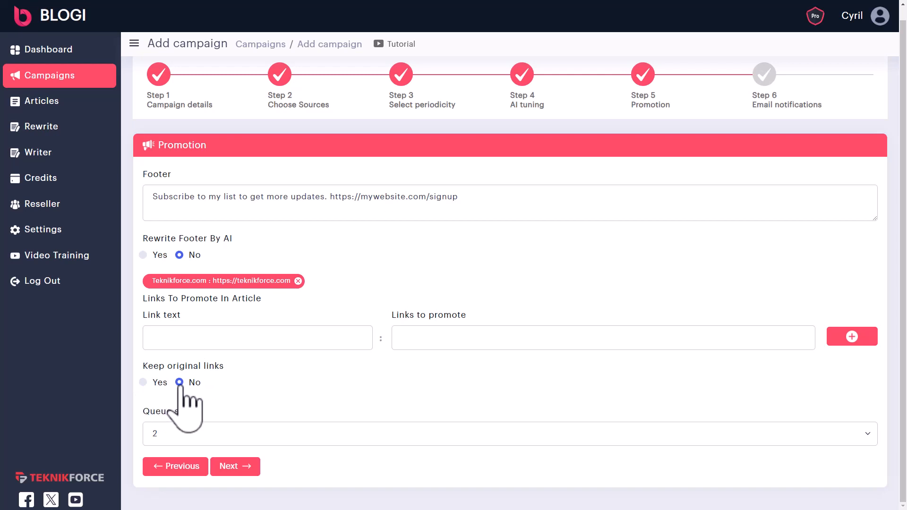
{"action": "left_click", "coordinate": [263, 437]}
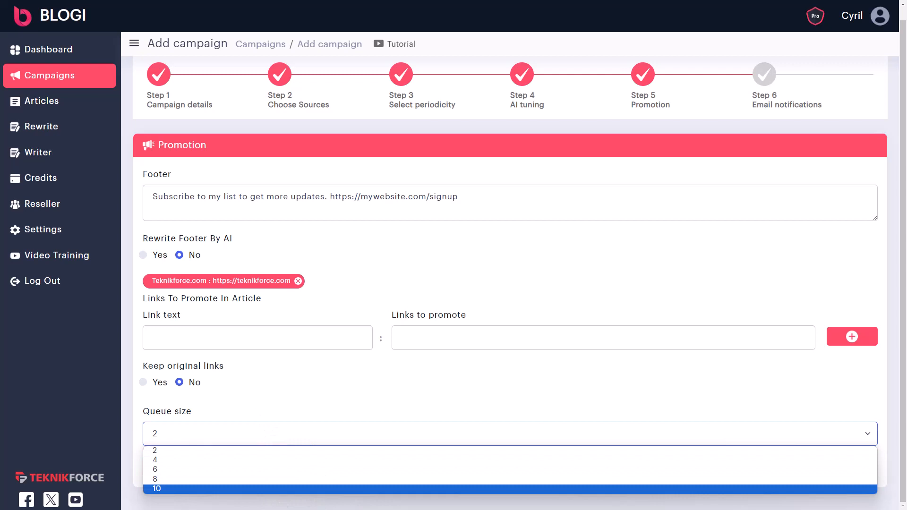
{"action": "left_click", "coordinate": [247, 450]}
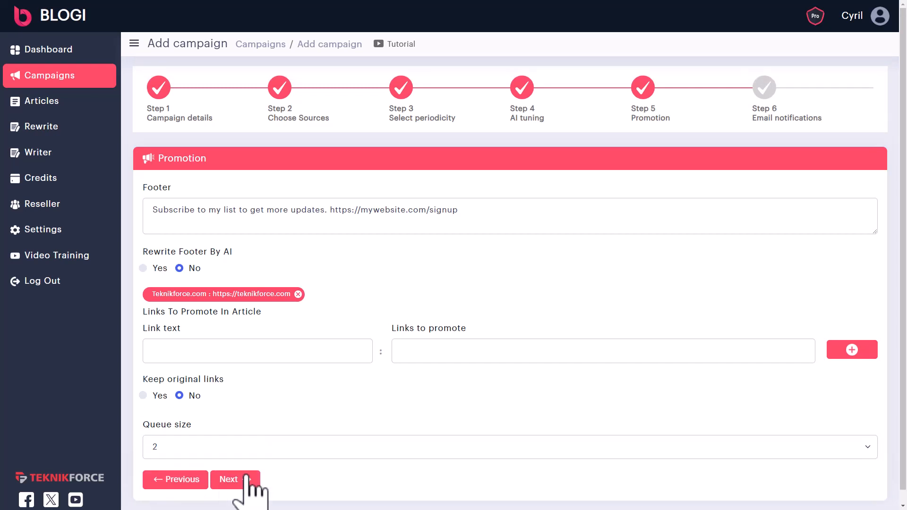
- Keep e-mail notifications on Yes for ready and published articles, then finish the campaign
{"action": "left_click", "coordinate": [240, 480]}
{"action": "left_click_drag", "start_coordinate": [181, 160], "coordinate": [230, 157]}
{"action": "left_click", "coordinate": [233, 160]}
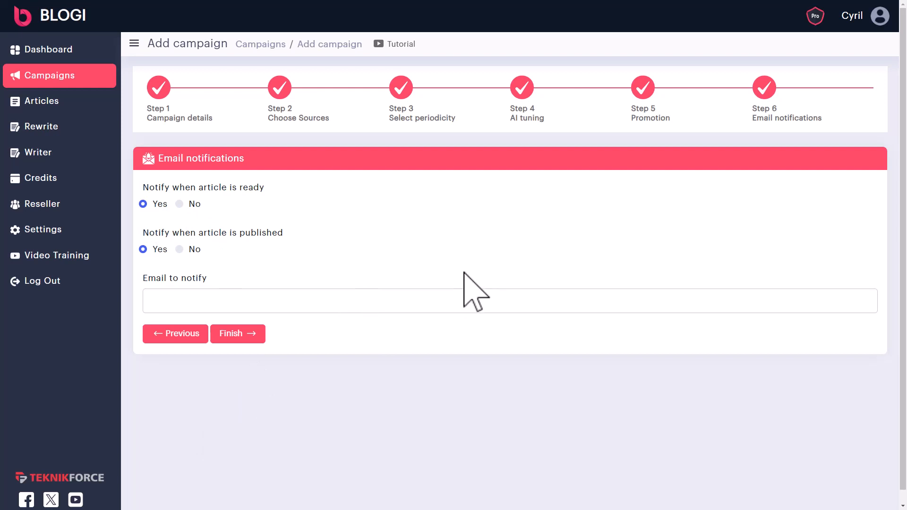
{"action": "left_click", "coordinate": [194, 249]}
{"action": "left_click", "coordinate": [153, 253]}
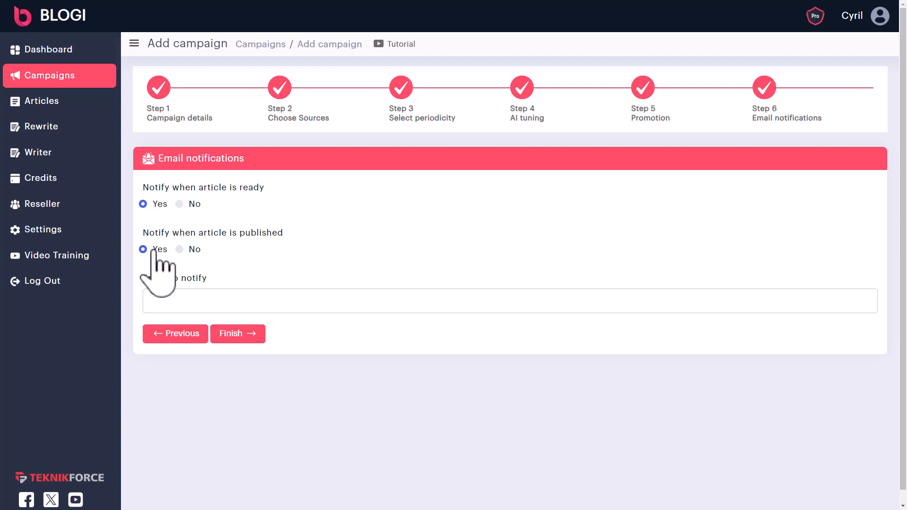
{"action": "left_click", "coordinate": [211, 299]}
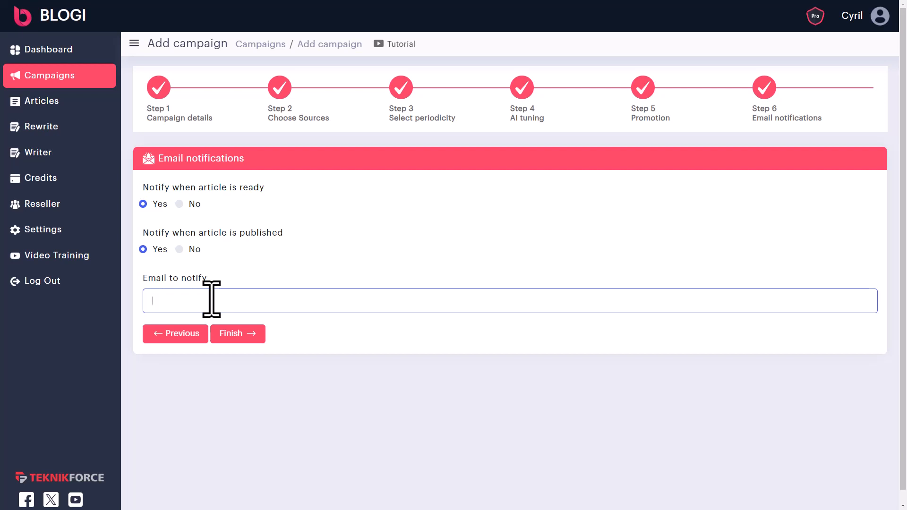
{"action": "left_click", "coordinate": [244, 340]}
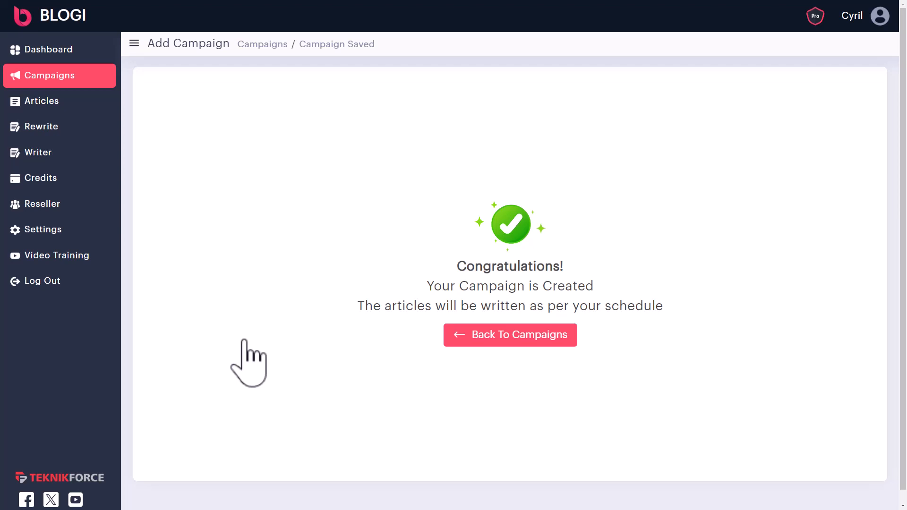
- Switch to the Rewrite page from the left sidebar
{"action": "left_click", "coordinate": [47, 132]}
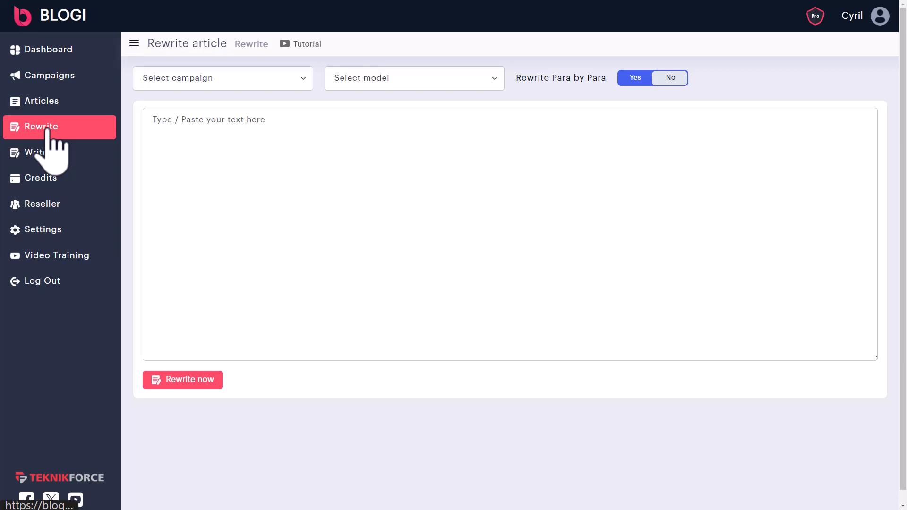
- Paste the roasted-vegetables recipe and assign it to the cooking blog campaign
{"action": "left_click", "coordinate": [166, 150]}
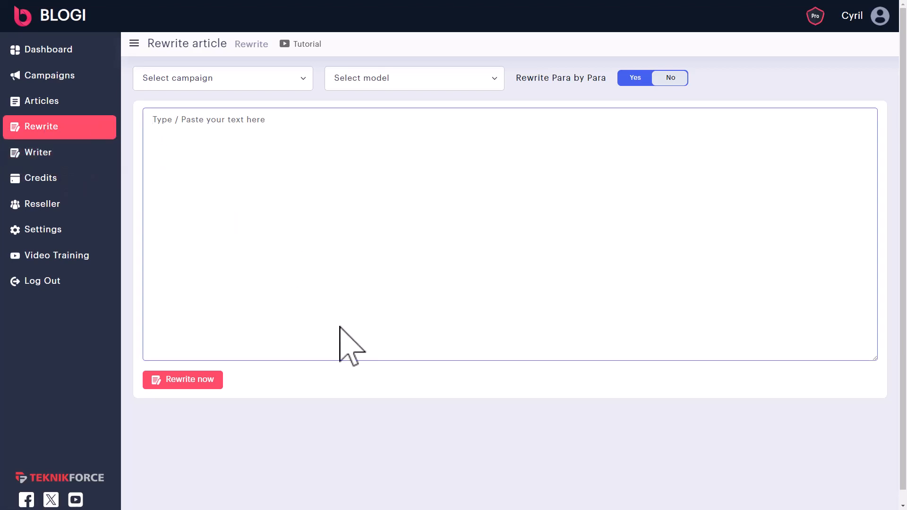
{"action": "key", "text": "ctrl+v"}
{"action": "scroll", "coordinate": [313, 162], "scroll_direction": "up", "scroll_amount": 1}
{"action": "left_click", "coordinate": [227, 80]}
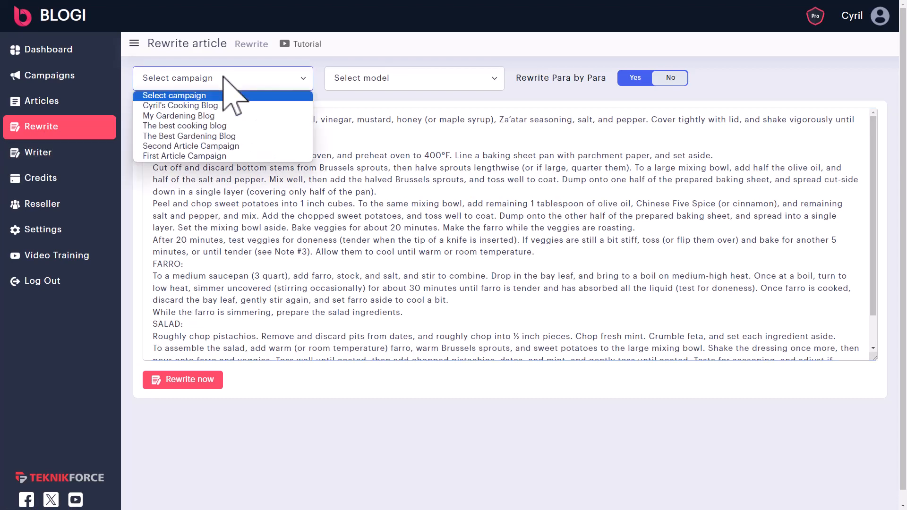
{"action": "left_click", "coordinate": [224, 105]}
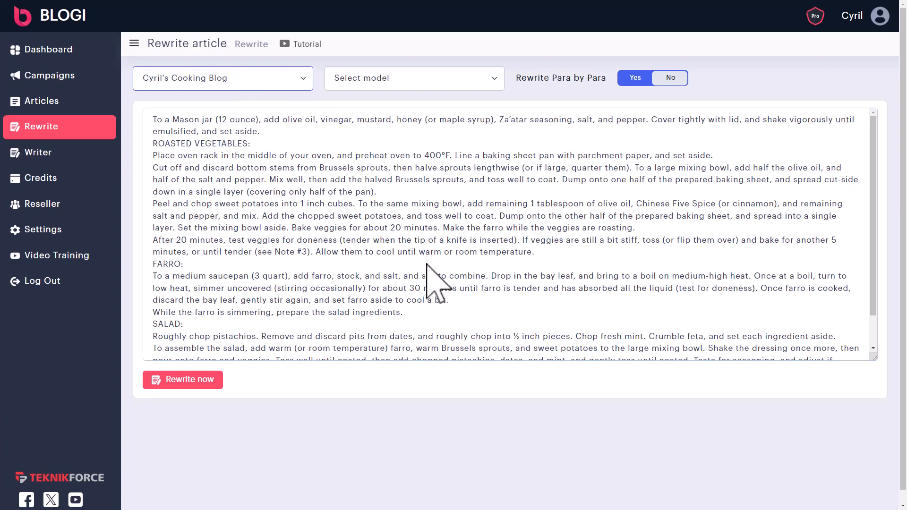
- Choose OpenAI GPT 3 5, keep Rewrite Para by Para on Yes, and start the rewrite
{"action": "left_click", "coordinate": [414, 78]}
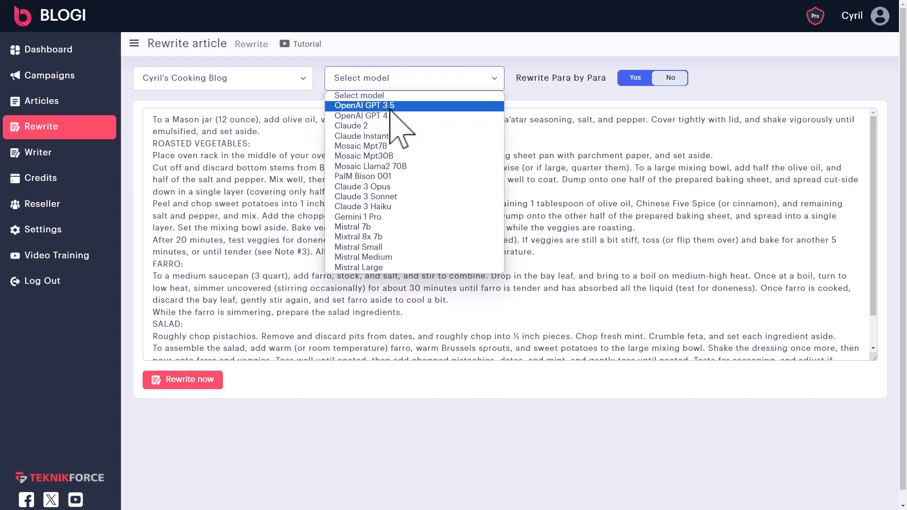
{"action": "left_click", "coordinate": [392, 125]}
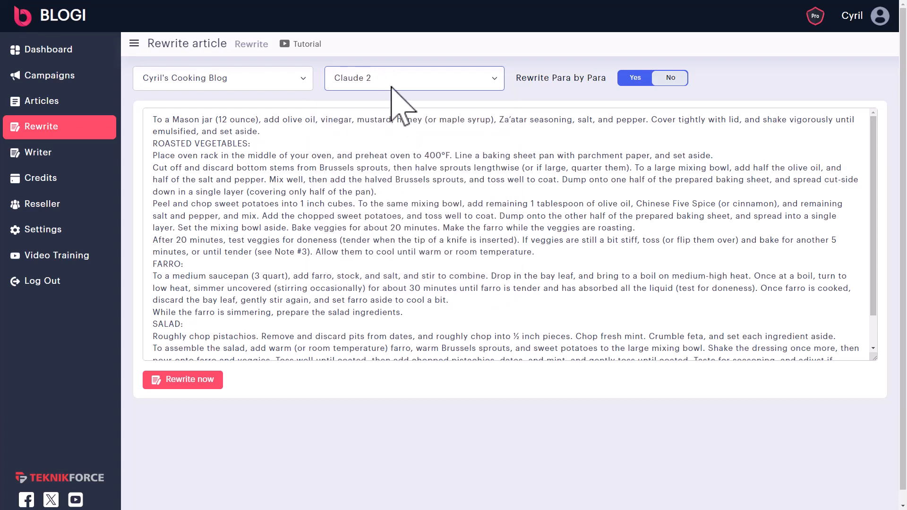
{"action": "left_click", "coordinate": [392, 85]}
{"action": "left_click", "coordinate": [414, 108]}
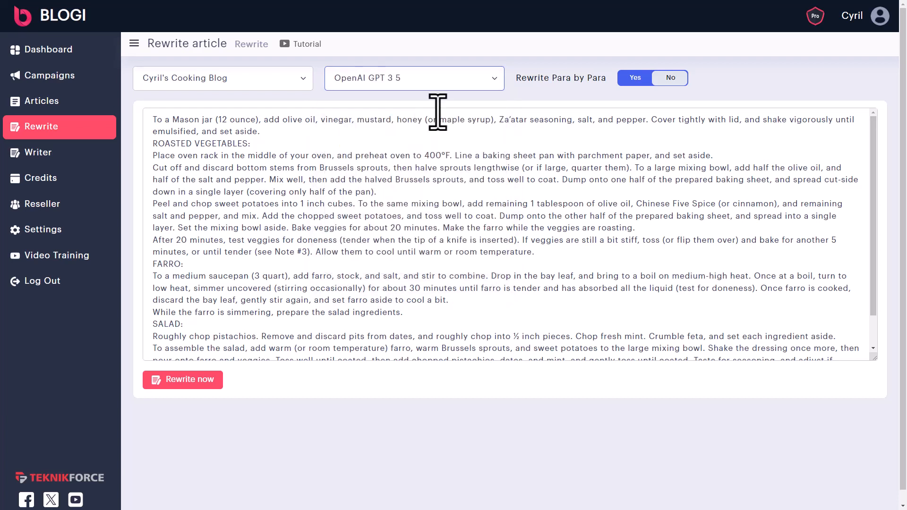
{"action": "left_click", "coordinate": [646, 81]}
{"action": "left_click", "coordinate": [657, 81]}
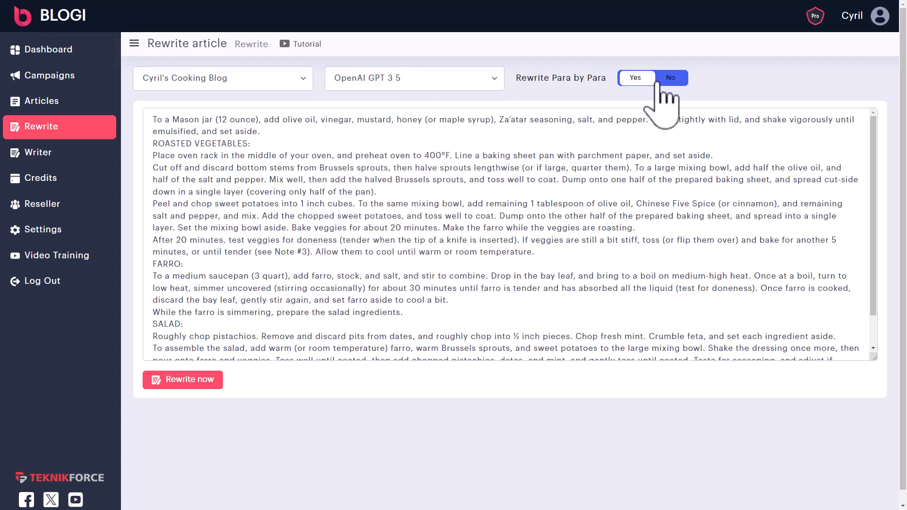
{"action": "left_click", "coordinate": [643, 81]}
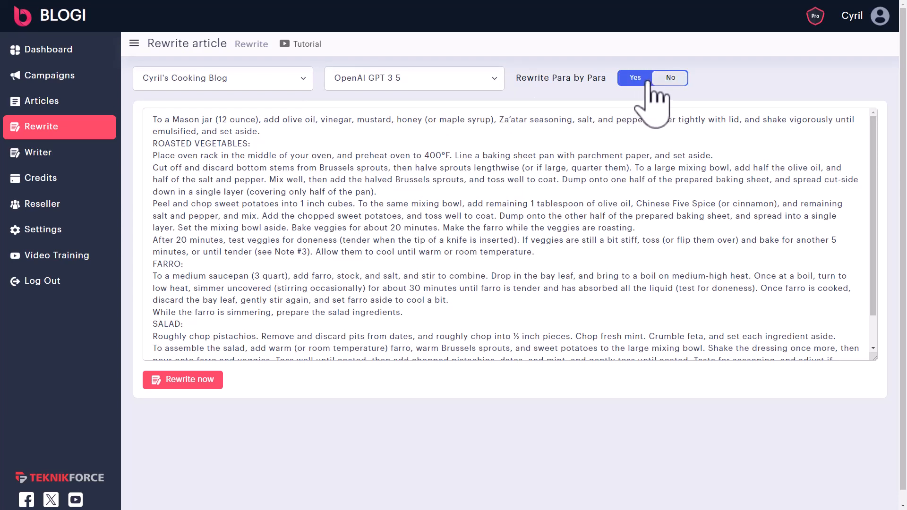
{"action": "left_click", "coordinate": [189, 379]}
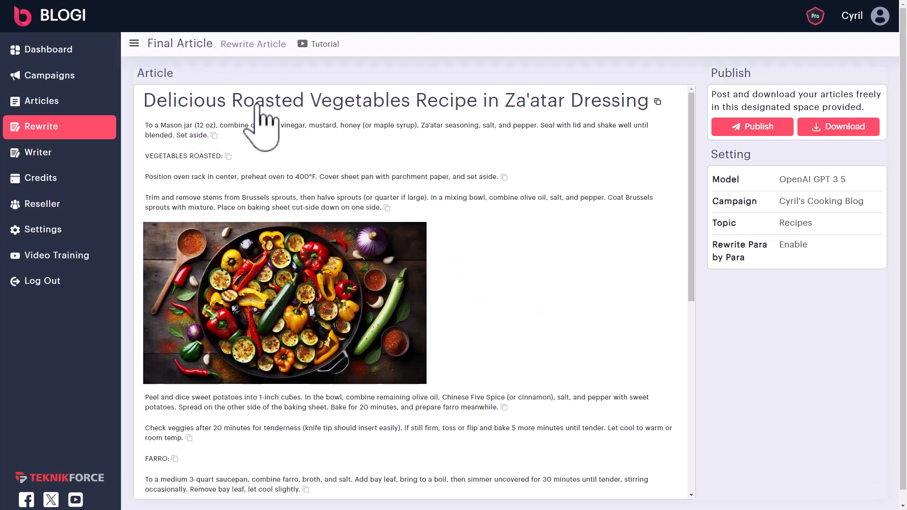
- Scroll through the final roasted-vegetables article and copy its title
{"action": "mouse_move", "coordinate": [373, 321]}
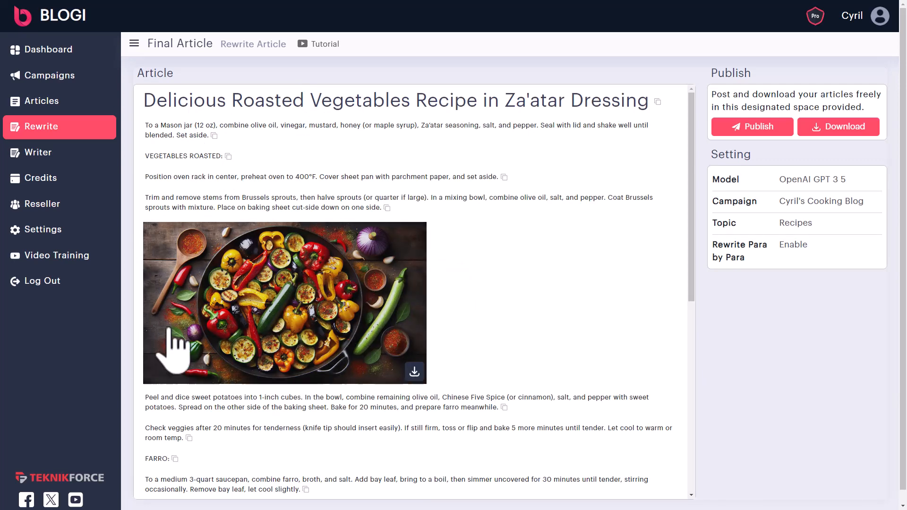
{"action": "scroll", "coordinate": [284, 344], "scroll_direction": "down", "scroll_amount": 4}
{"action": "scroll", "coordinate": [222, 283], "scroll_direction": "down", "scroll_amount": 4}
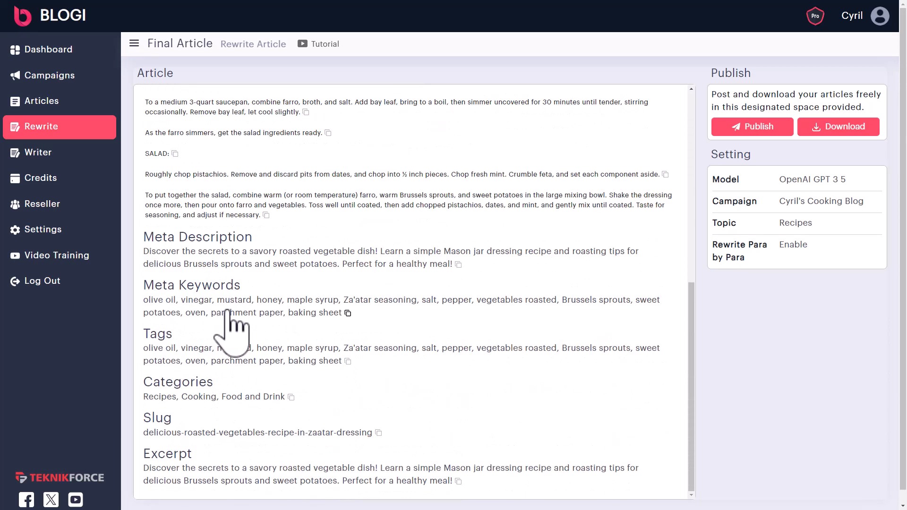
{"action": "scroll", "coordinate": [231, 330], "scroll_direction": "down", "scroll_amount": 1}
{"action": "scroll", "coordinate": [448, 467], "scroll_direction": "up", "scroll_amount": 1}
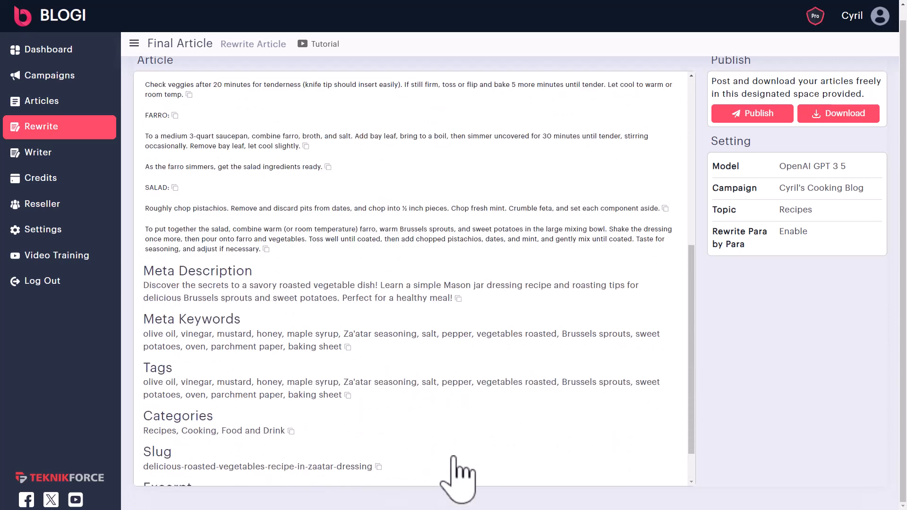
{"action": "scroll", "coordinate": [460, 465], "scroll_direction": "up", "scroll_amount": 7}
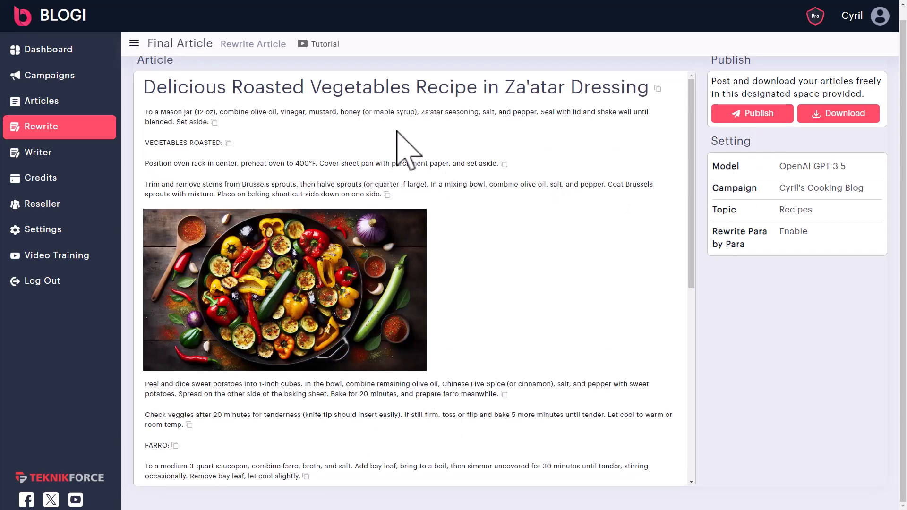
{"action": "left_click", "coordinate": [658, 88]}
- Select the article text from 'VEGETABLES ROASTED' onward, then go to the Writer page
{"action": "left_click_drag", "start_coordinate": [296, 130], "coordinate": [572, 449]}
{"action": "left_click", "coordinate": [573, 441]}
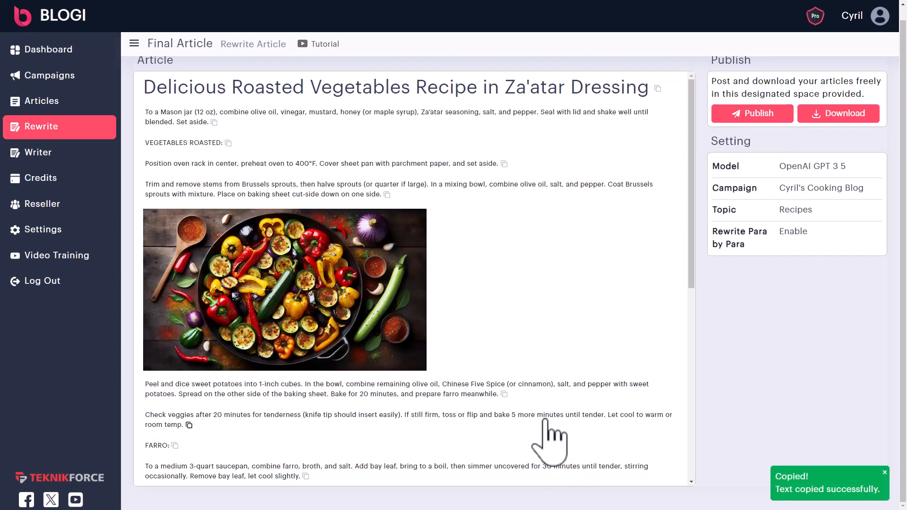
{"action": "mouse_move", "coordinate": [271, 222]}
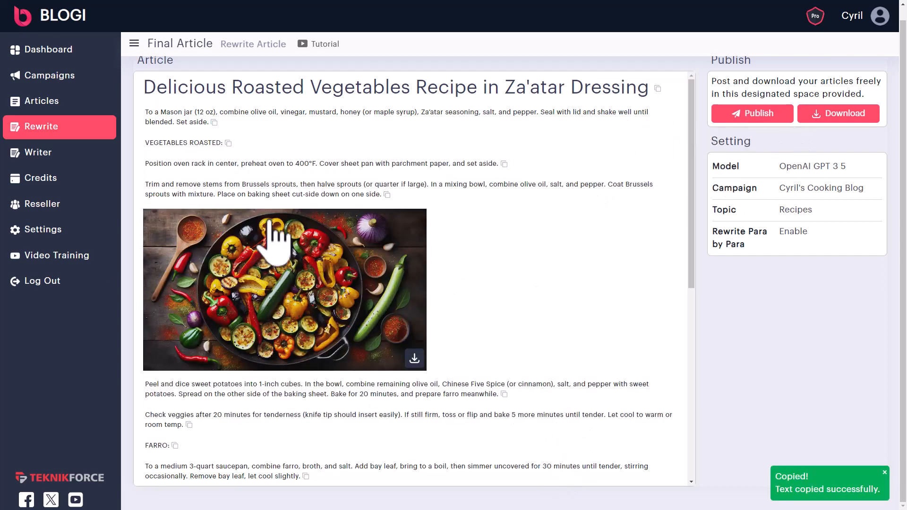
{"action": "left_click", "coordinate": [27, 153]}
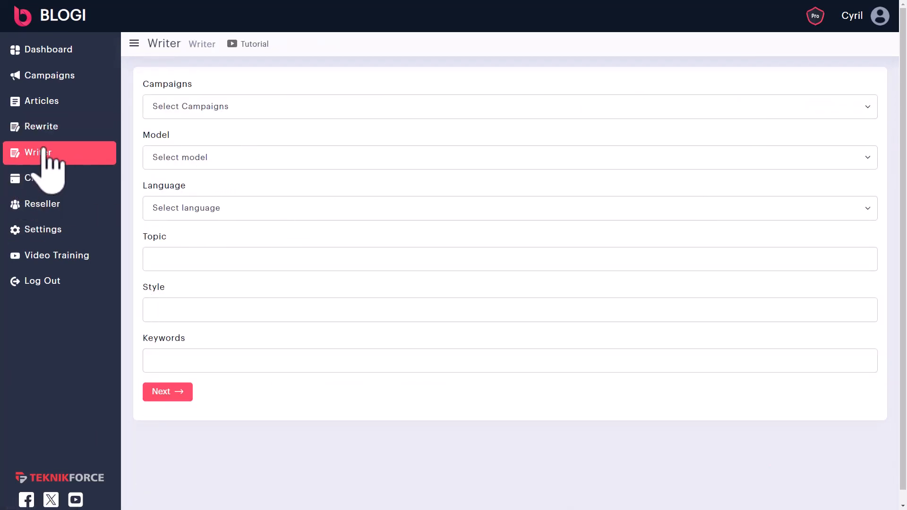
- Set the new article to the cooking blog campaign, Claude 2 model and English language
{"action": "left_click", "coordinate": [203, 111]}
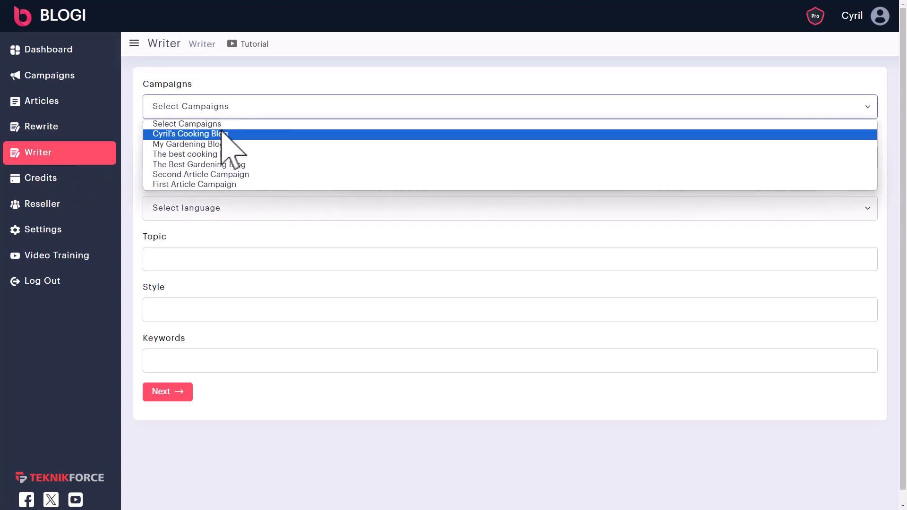
{"action": "left_click", "coordinate": [227, 133]}
{"action": "left_click", "coordinate": [223, 159]}
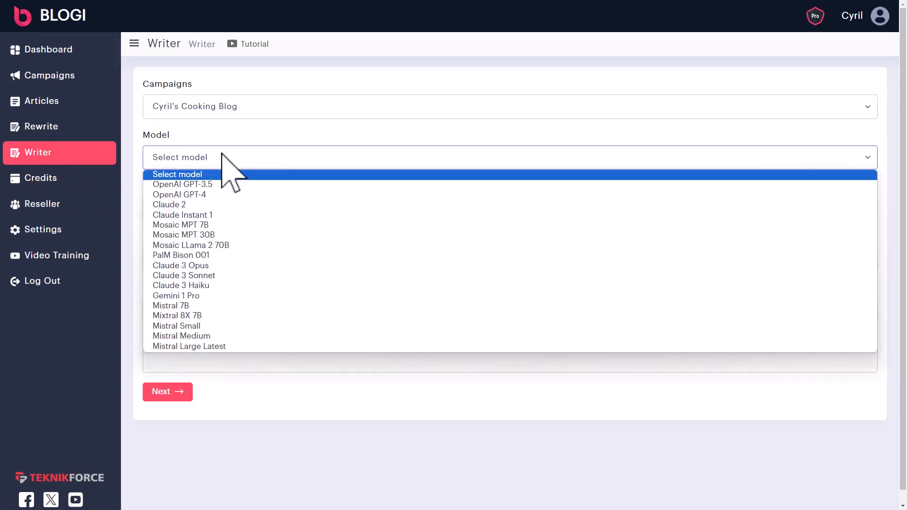
{"action": "left_click", "coordinate": [227, 205]}
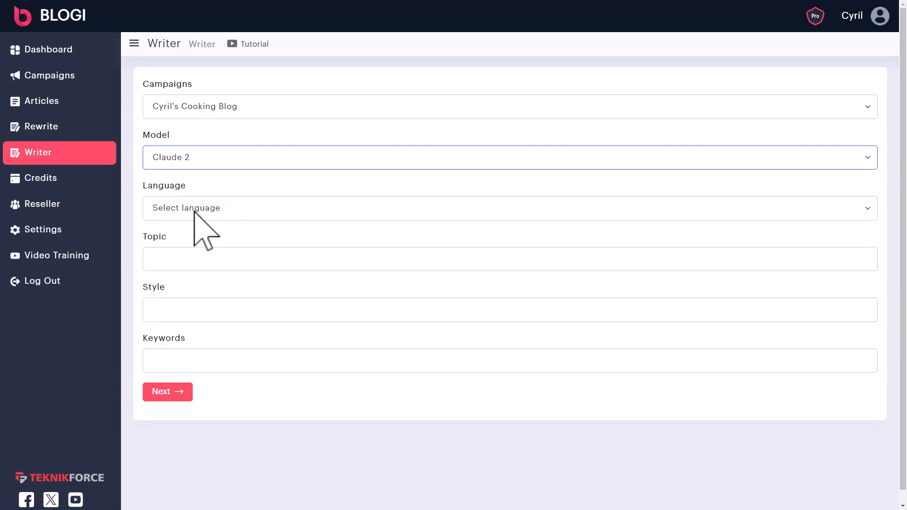
{"action": "left_click", "coordinate": [196, 210]}
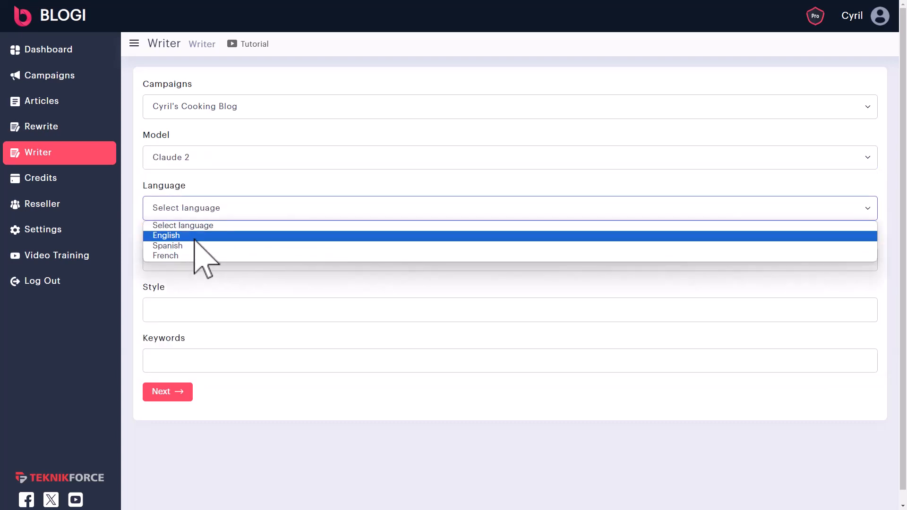
{"action": "left_click", "coordinate": [194, 238]}
- Enter the topic 'The ethics of nuclear research' with comic style and start generating
{"action": "left_click_drag", "start_coordinate": [281, 259], "coordinate": [12, 259]}
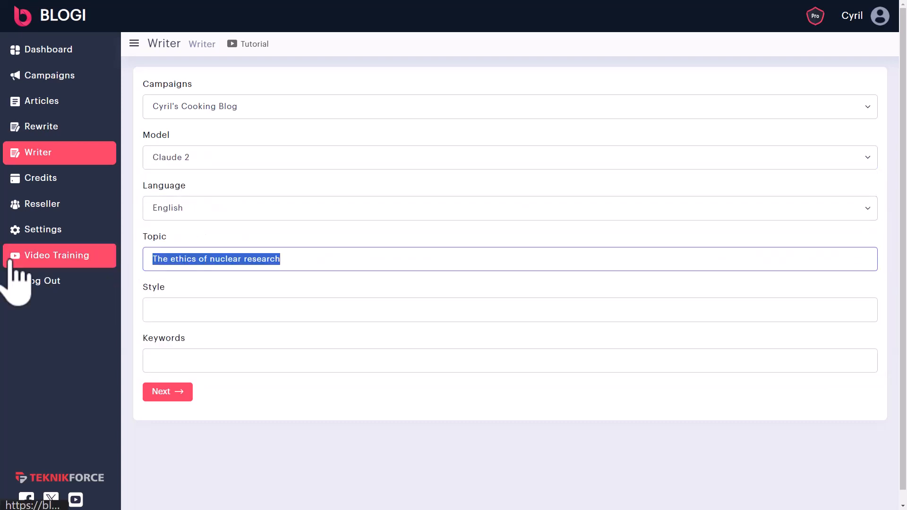
{"action": "key", "text": "BackSpace"}
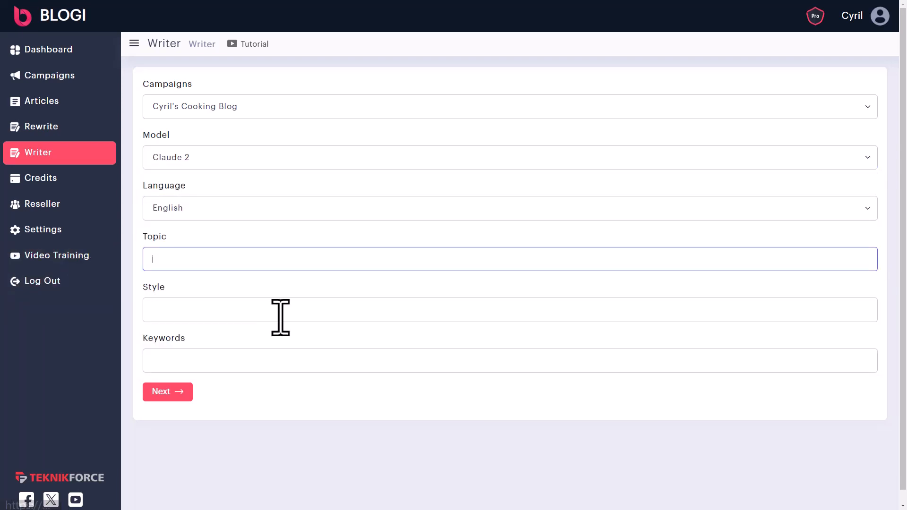
{"action": "key", "text": "ctrl+v"}
{"action": "left_click", "coordinate": [221, 315]}
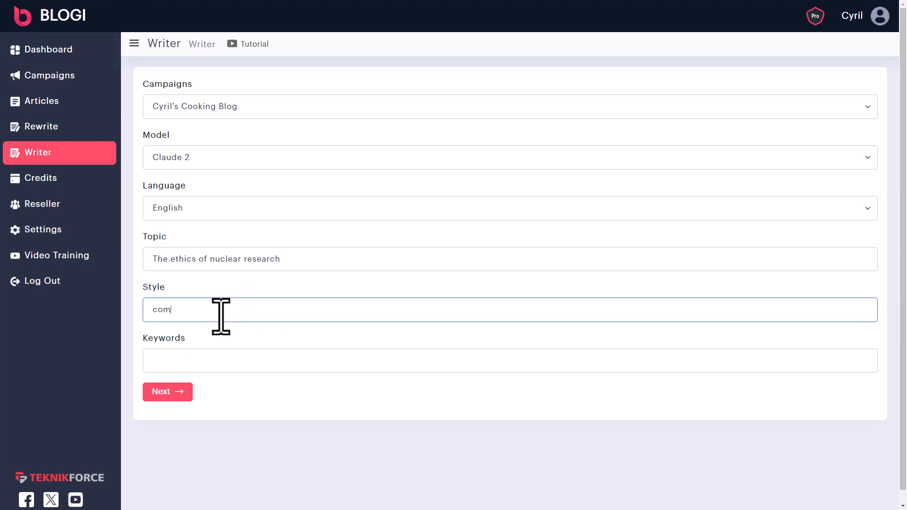
{"action": "left_click", "coordinate": [183, 366]}
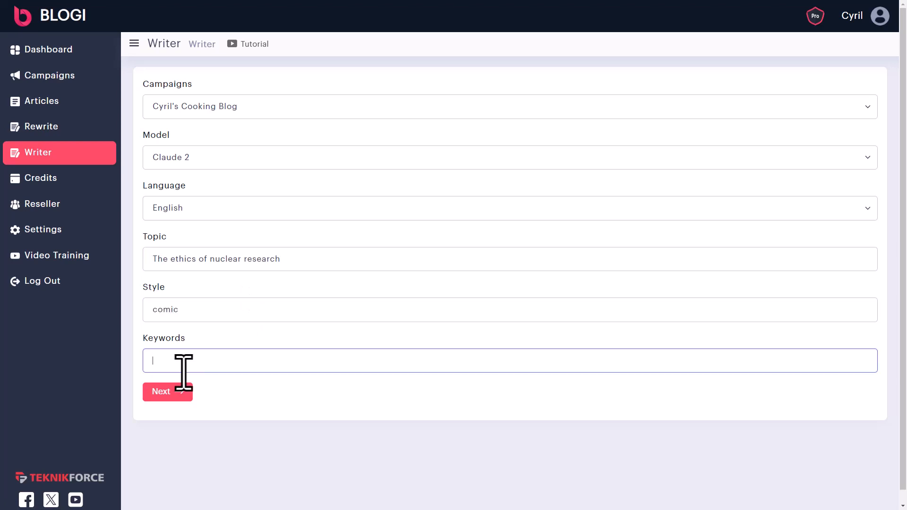
{"action": "left_click", "coordinate": [160, 399]}
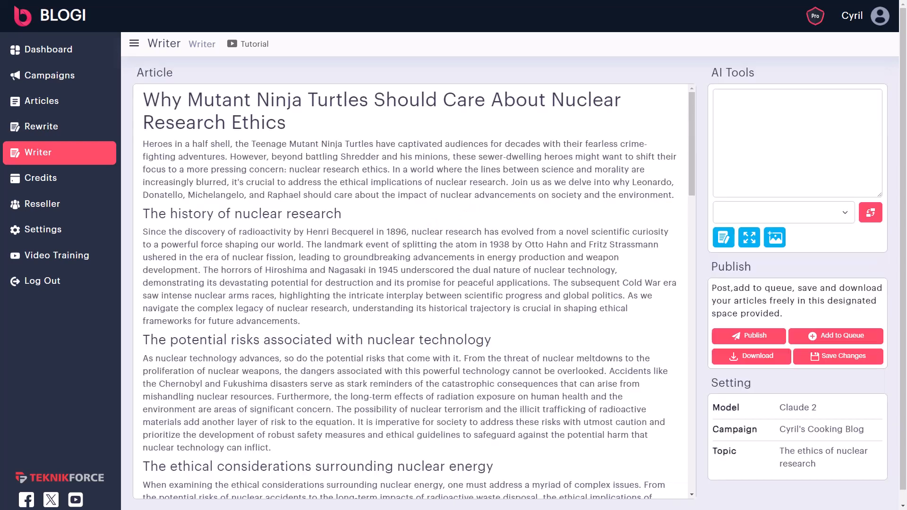
- Load the intro paragraph into the AI editor, removing stray characters accidentally typed into 'Heroes'
{"action": "triple_click", "coordinate": [283, 101]}
{"action": "scroll", "coordinate": [344, 293], "scroll_direction": "down", "scroll_amount": 5}
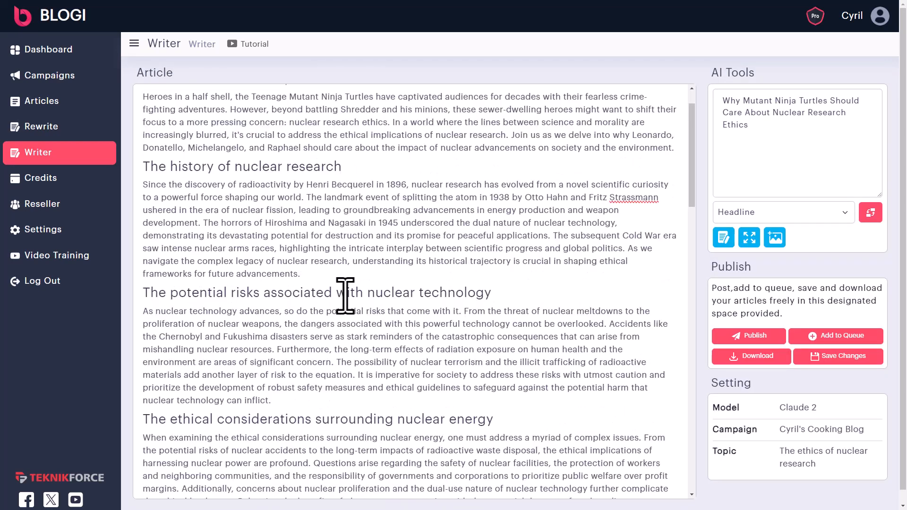
{"action": "scroll", "coordinate": [341, 326], "scroll_direction": "down", "scroll_amount": 6}
{"action": "scroll", "coordinate": [394, 358], "scroll_direction": "up", "scroll_amount": 12}
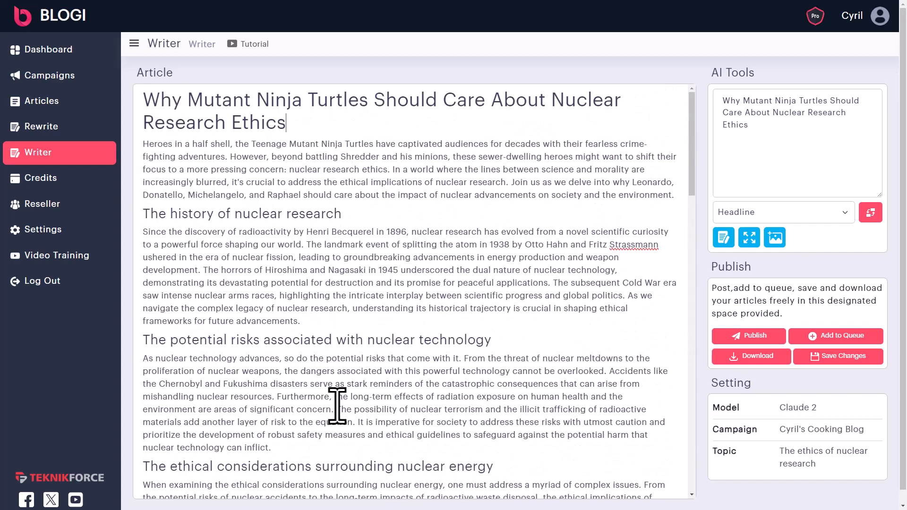
{"action": "left_click", "coordinate": [401, 170]}
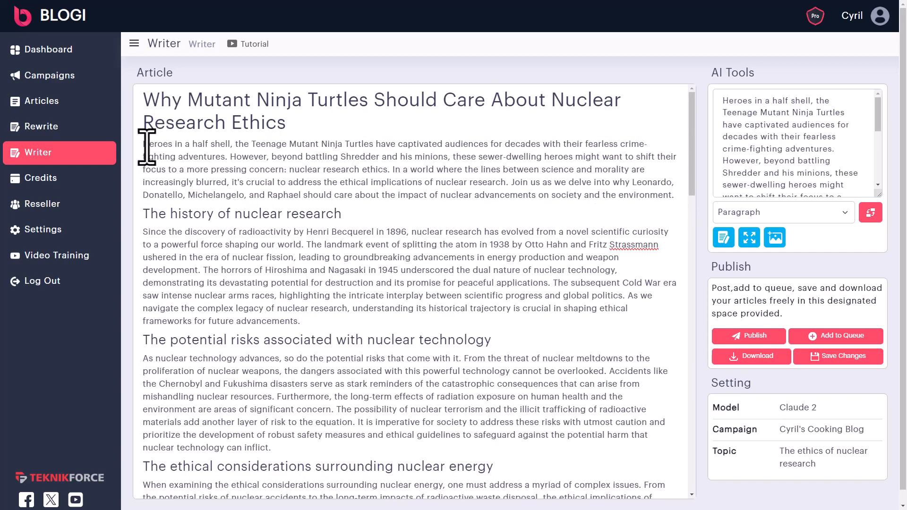
{"action": "left_click_drag", "start_coordinate": [159, 151], "coordinate": [674, 200]}
{"action": "left_click", "coordinate": [161, 150]}
{"action": "type", "text": "sdfsdf"}
{"action": "key", "text": "BackSpace"}
{"action": "key", "text": "BackSpace"}
{"action": "key", "text": "BackSpace"}
{"action": "key", "text": "BackSpace"}
{"action": "key", "text": "BackSpace"}
{"action": "key", "text": "BackSpace"}
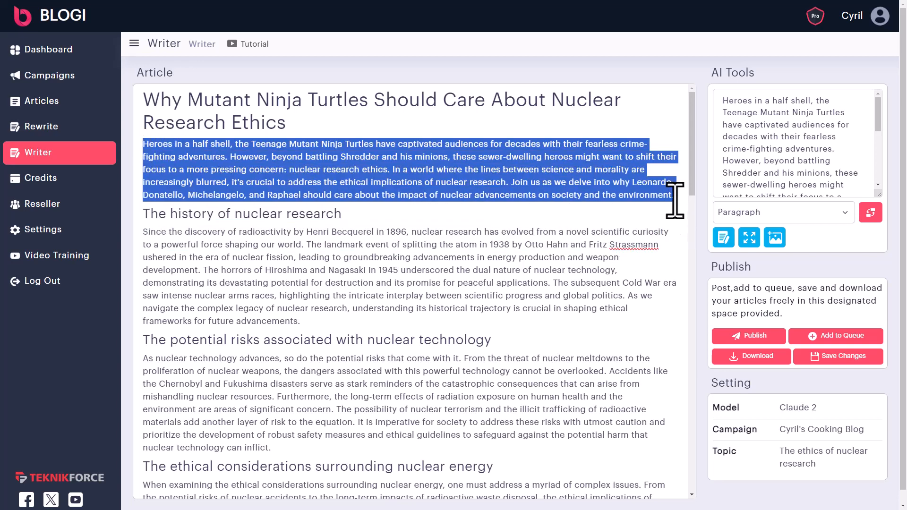
- Rewrite the intro with AI and insert the version beginning 'Superheroes donning shells'
{"action": "left_click", "coordinate": [727, 243]}
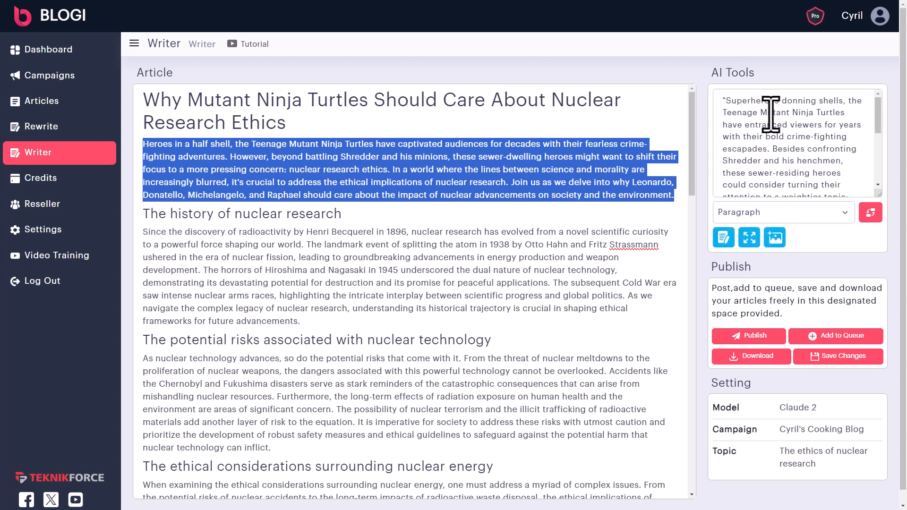
{"action": "scroll", "coordinate": [810, 185], "scroll_direction": "up", "scroll_amount": 5}
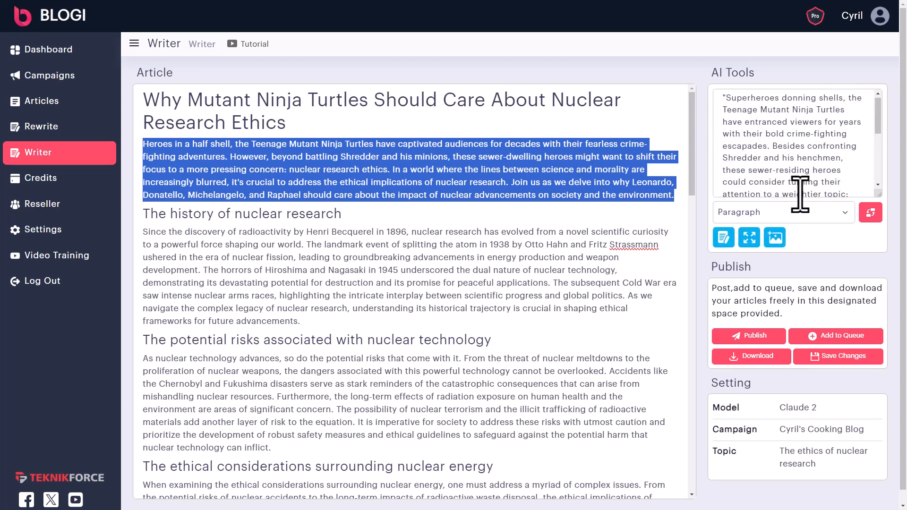
{"action": "left_click", "coordinate": [875, 218]}
{"action": "left_click_drag", "start_coordinate": [205, 151], "coordinate": [368, 204]}
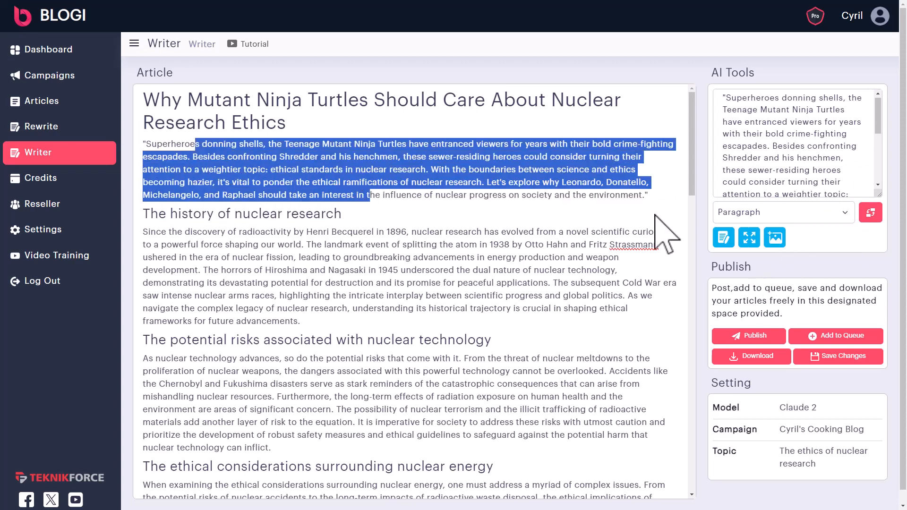
{"action": "left_click_drag", "start_coordinate": [370, 243], "coordinate": [498, 315]}
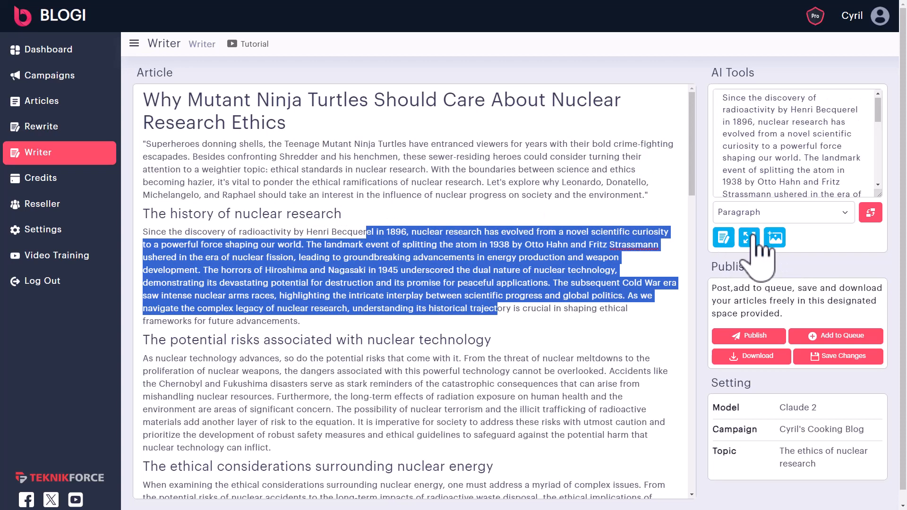
- Split the history section before 'The horrors of Hiroshima' and 'The landmark event'
{"action": "left_click", "coordinate": [428, 274]}
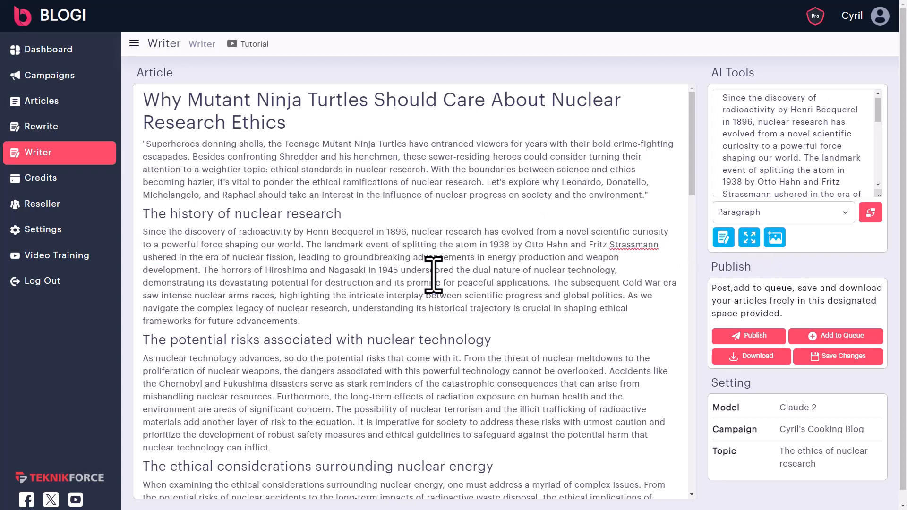
{"action": "left_click", "coordinate": [204, 272]}
{"action": "key", "text": "Return"}
{"action": "key", "text": "Return"}
{"action": "key", "text": "BackSpace"}
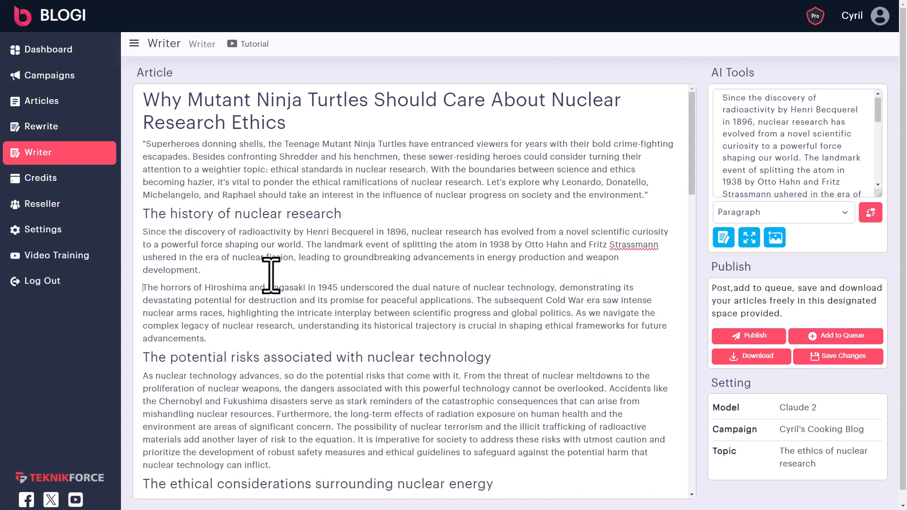
{"action": "left_click", "coordinate": [307, 245]}
{"action": "key", "text": "Return"}
{"action": "key", "text": "Return"}
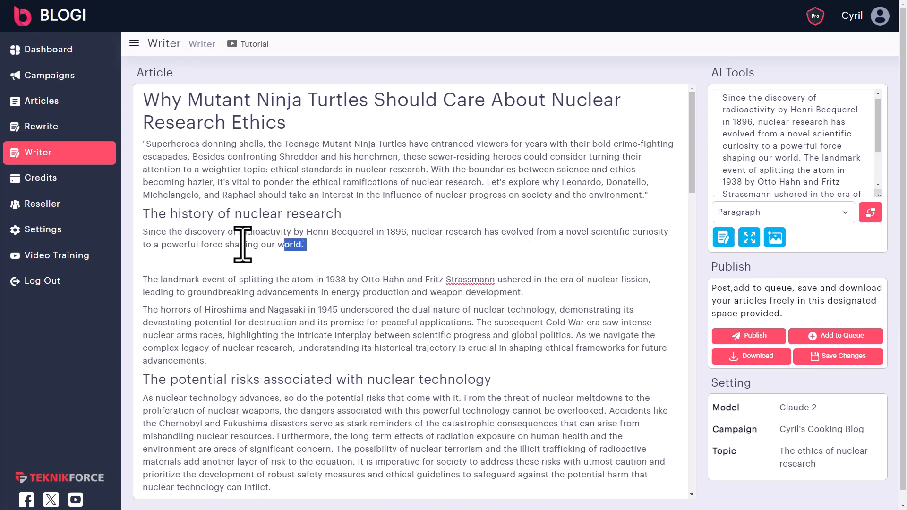
- Select the intro's opening phrase to use as an image prompt
{"action": "triple_click", "coordinate": [216, 245]}
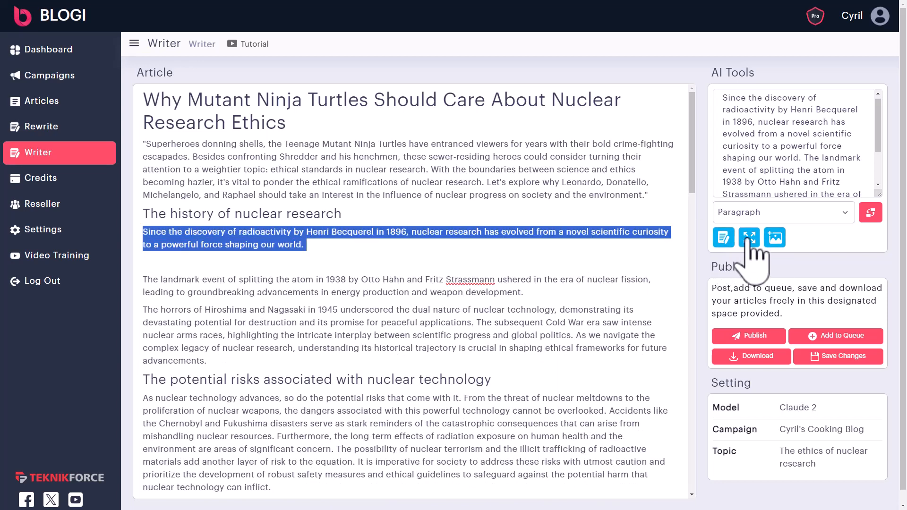
{"action": "left_click", "coordinate": [355, 263]}
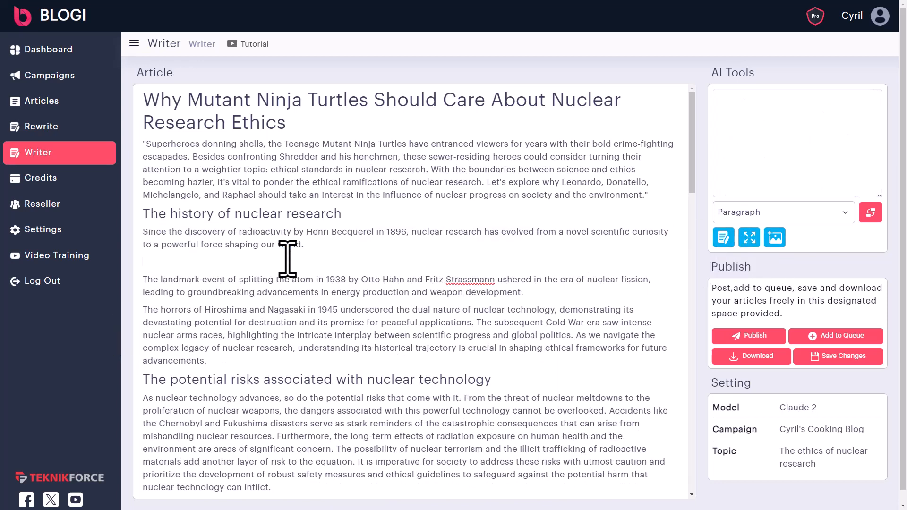
{"action": "left_click", "coordinate": [274, 182]}
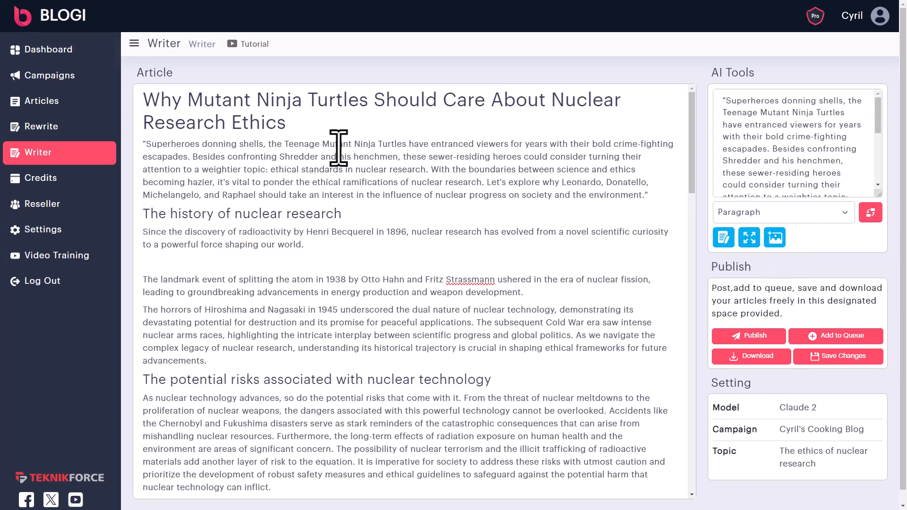
{"action": "left_click_drag", "start_coordinate": [147, 148], "coordinate": [407, 146]}
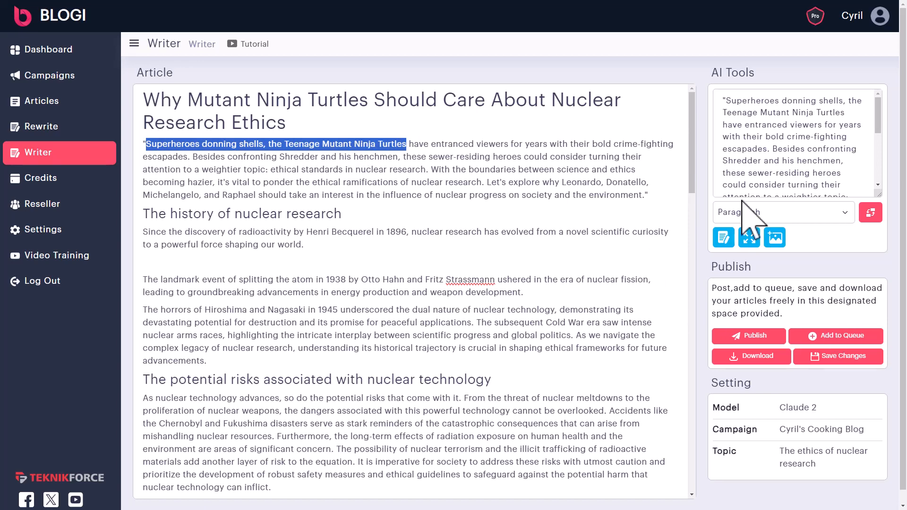
- Generate an illustration of the turtles debating science from the selected intro phrase
{"action": "left_click", "coordinate": [781, 238]}
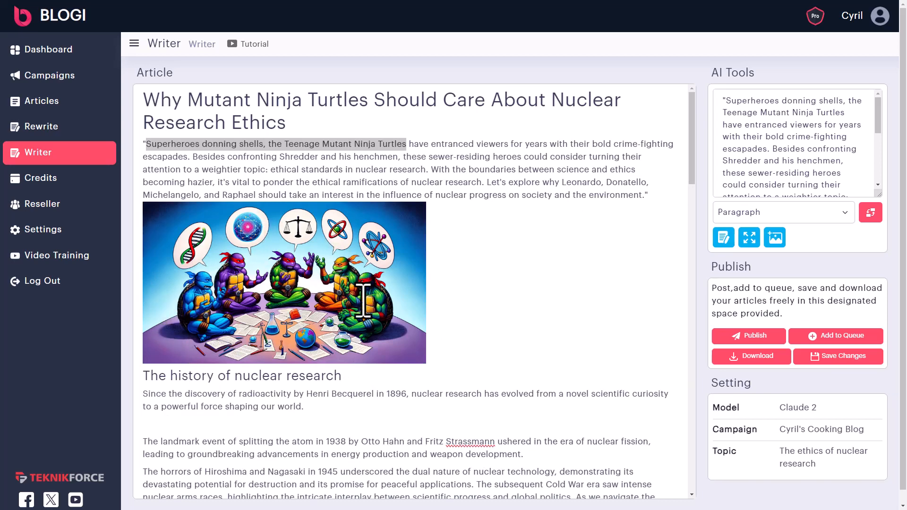
{"action": "left_click", "coordinate": [535, 286]}
{"action": "scroll", "coordinate": [295, 309], "scroll_direction": "down", "scroll_amount": 4}
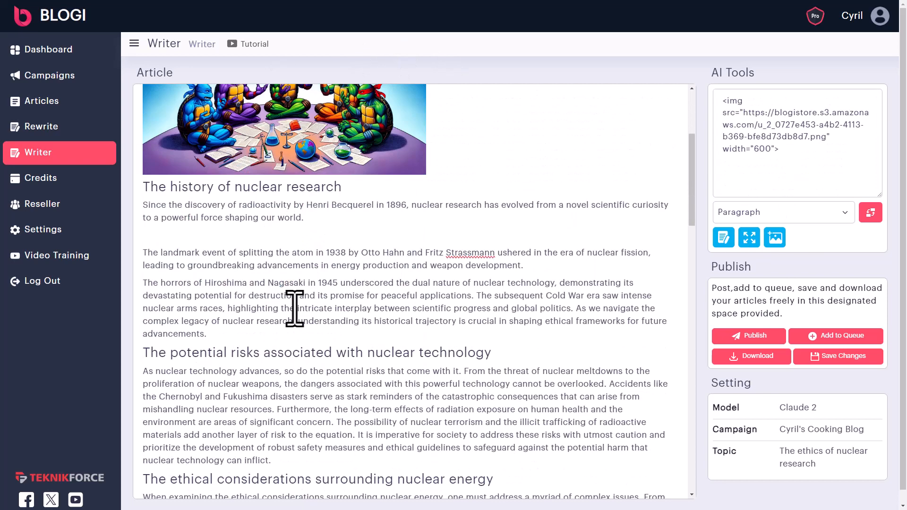
- Trim the Hiroshima paragraph so 'potential for destruction' runs into 'between scientific progress and global politics'
{"action": "left_click_drag", "start_coordinate": [295, 296], "coordinate": [381, 310]}
{"action": "type", "text": "fgd"}
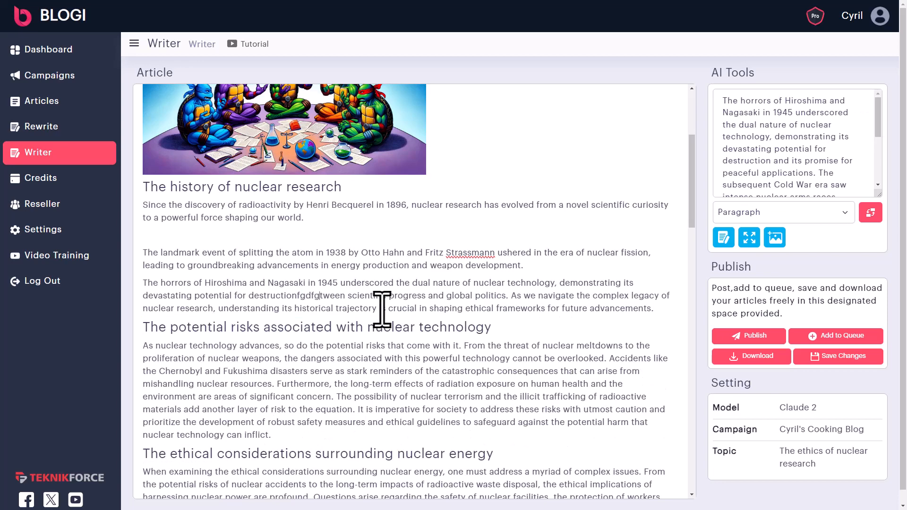
{"action": "key", "text": "BackSpace"}
{"action": "key", "text": "BackSpace"}
{"action": "key", "text": "BackSpace"}
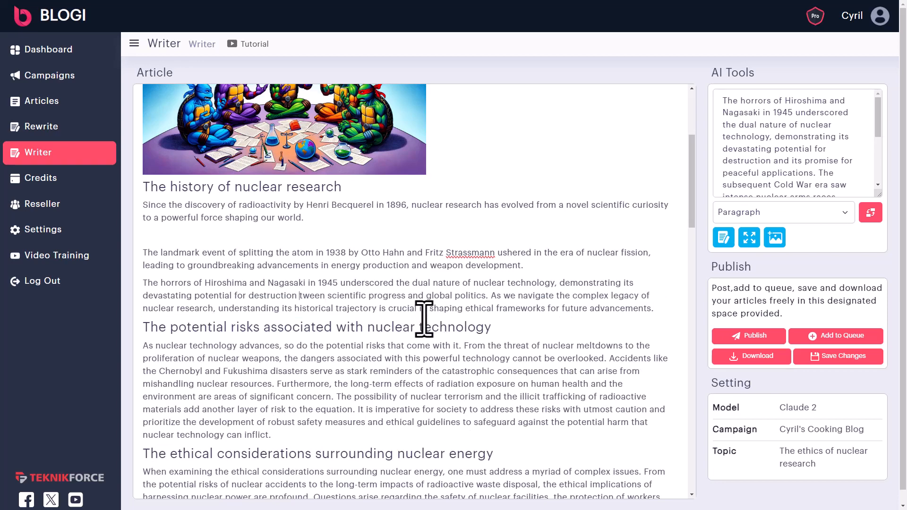
{"action": "type", "text": "bet"}
{"action": "key", "text": "BackSpace"}
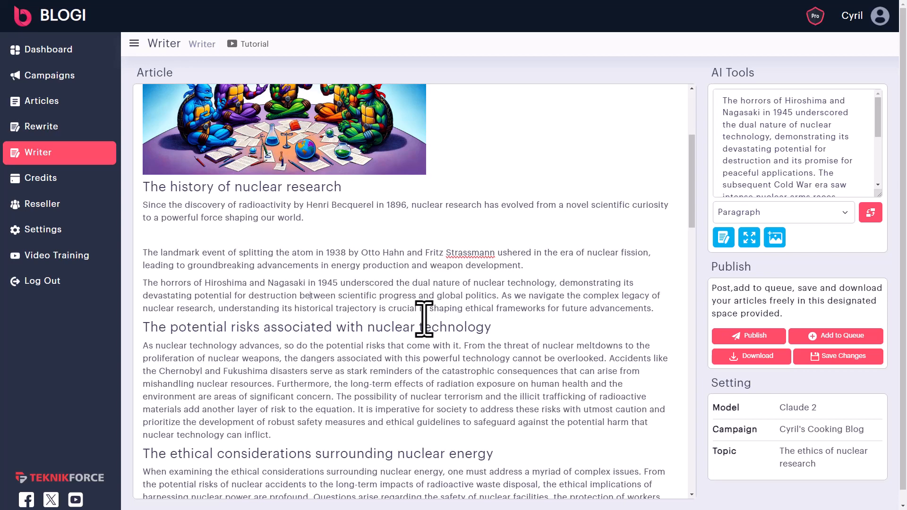
{"action": "scroll", "coordinate": [365, 243], "scroll_direction": "up", "scroll_amount": 4}
{"action": "scroll", "coordinate": [518, 304], "scroll_direction": "down", "scroll_amount": 4}
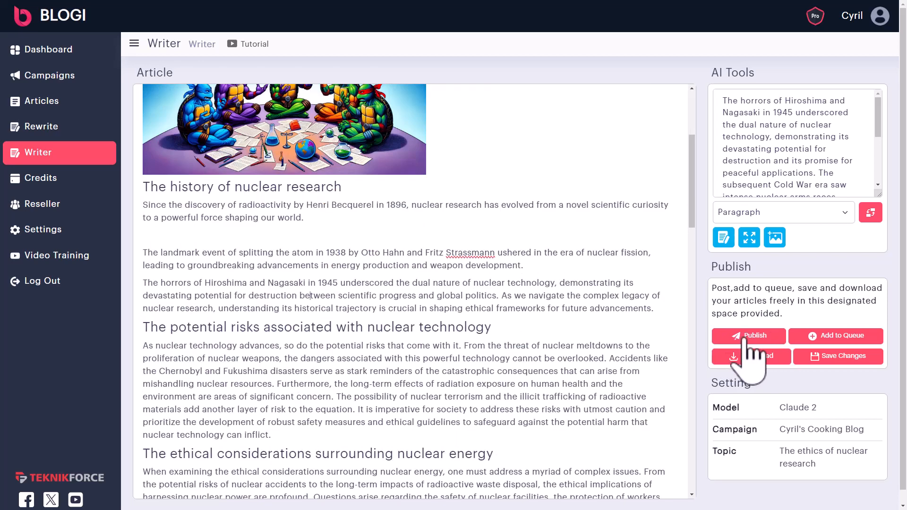
- Save the turtle article's edits and return to its title and illustrated intro
{"action": "left_click", "coordinate": [845, 355]}
{"action": "scroll", "coordinate": [265, 312], "scroll_direction": "up", "scroll_amount": 4}
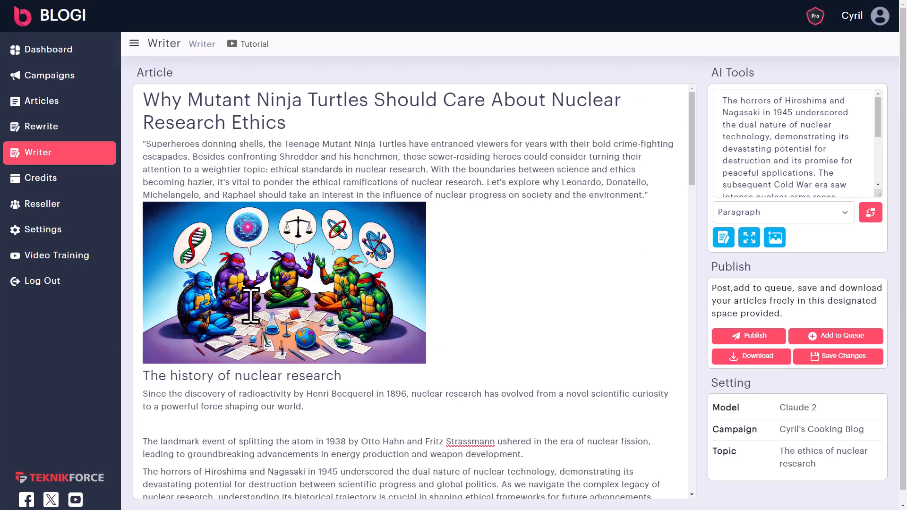